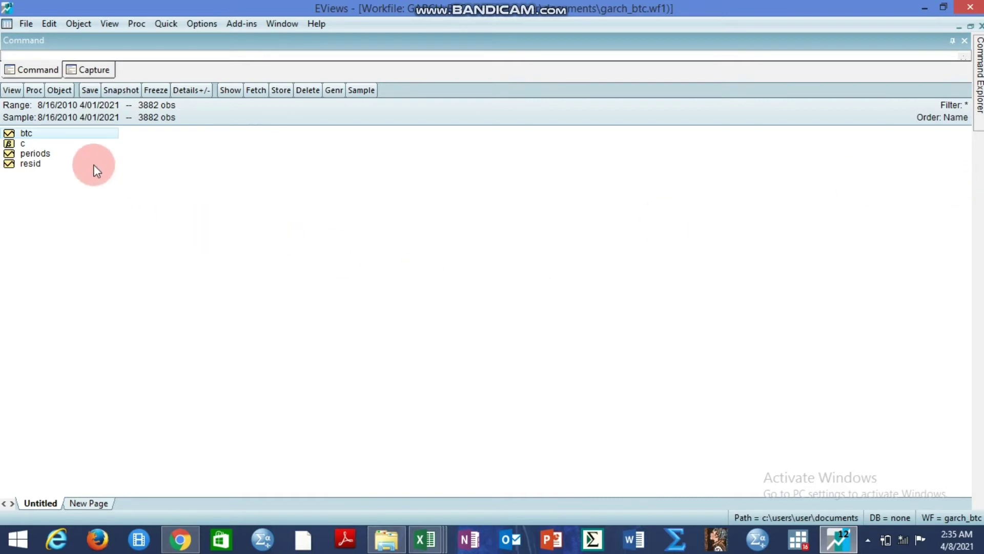
Step: Open btc as a spreadsheet and browse its daily prices, starting at 0.0769 on 8/16/2010
left_click(81, 137)
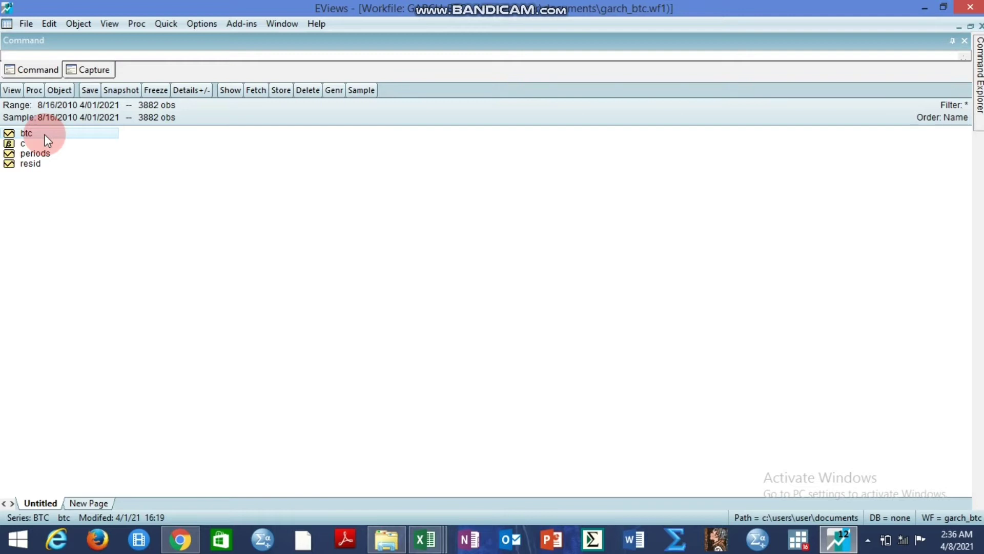
double_click(45, 134)
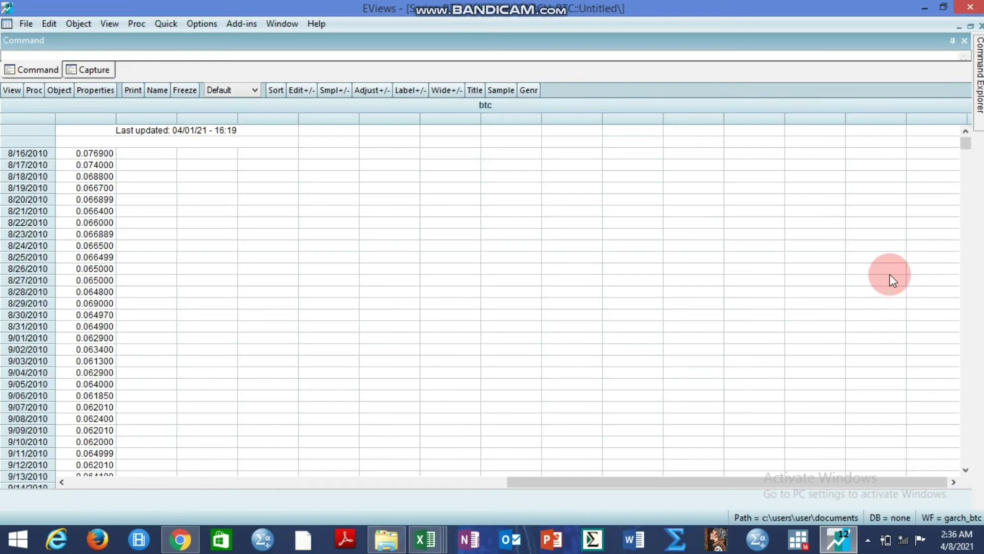
left_click_drag(965, 143, 125, 225)
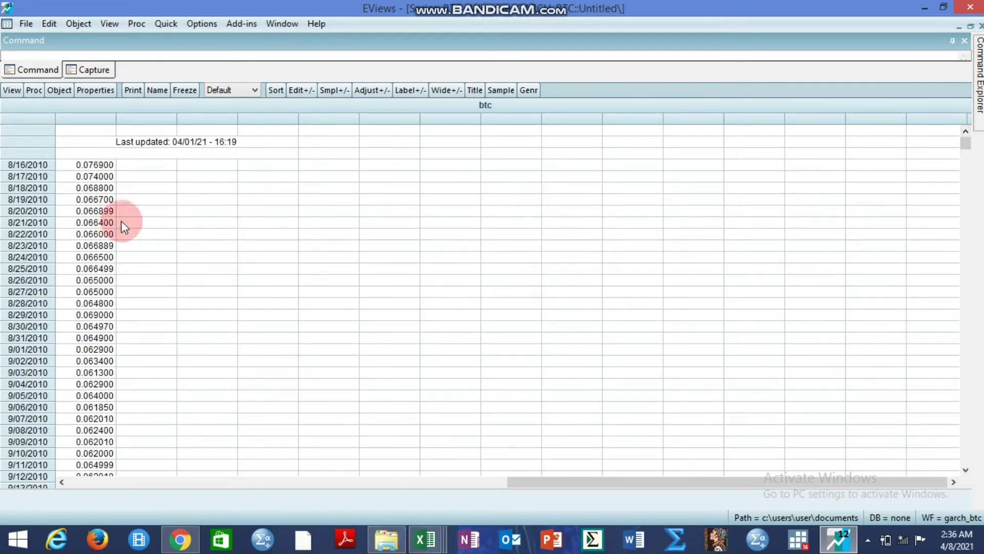
left_click_drag(951, 180, 156, 258)
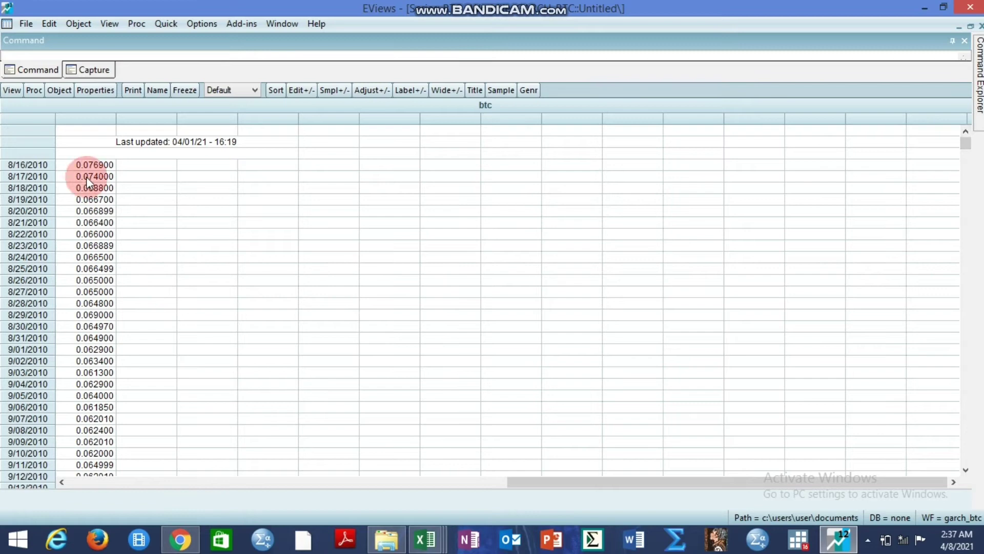
left_click(80, 163)
key("Down")
key("Down")
key("Down")
key("Down")
key("Down")
key("Down")
key("Down")
key("Down")
key("Down")
key("Down")
key("Down")
key("Down")
key("Down")
key("Down")
key("Down")
key("Down")
key("Down")
key("Down")
key("Down")
key("Down")
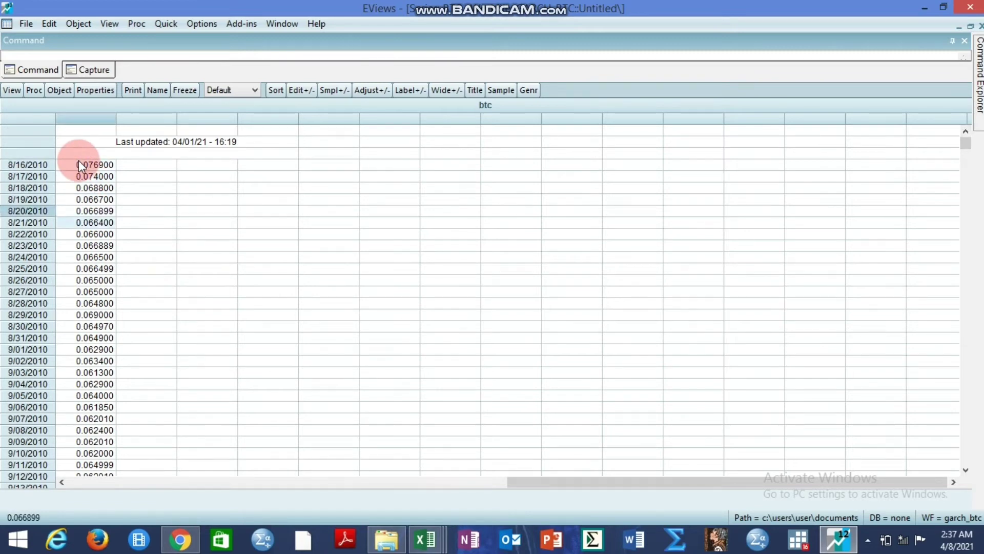
key("Down")
key("Down")
key("Down")
key("Down")
key("Down")
key("Down")
key("Down")
key("Down")
key("Down")
key("Down")
key("Down")
key("Down")
key("Down")
key("Down")
key("Down")
key("Down")
key("Down")
key("Down")
key("Down")
key("Down")
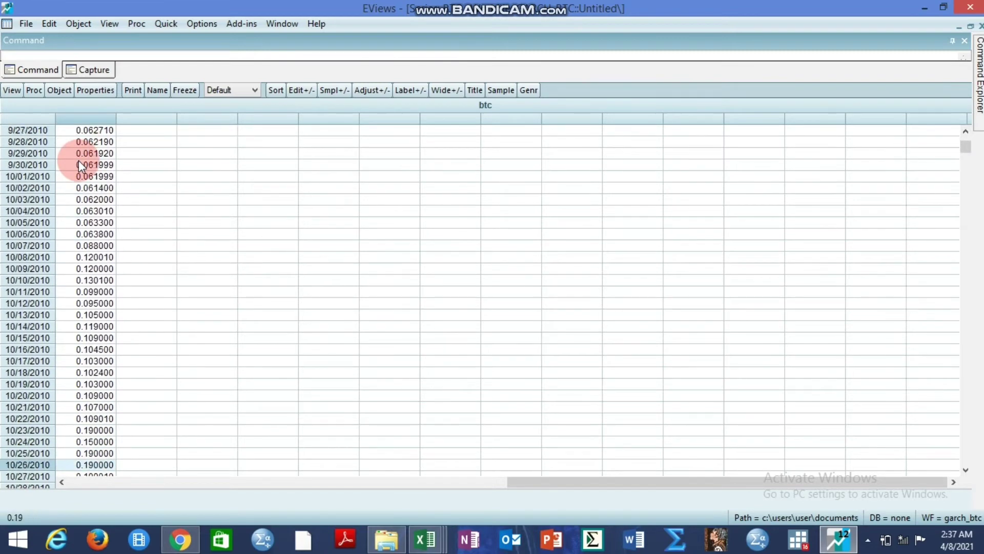
key("Down")
key("Down")
key("Down")
key("Down")
key("Down")
key("Down")
key("Down")
key("Down")
key("Down")
key("Down")
key("Down")
key("Down")
key("Down")
key("Down")
key("Down")
key("Down")
key("Down")
key("Down")
key("Down")
key("Down")
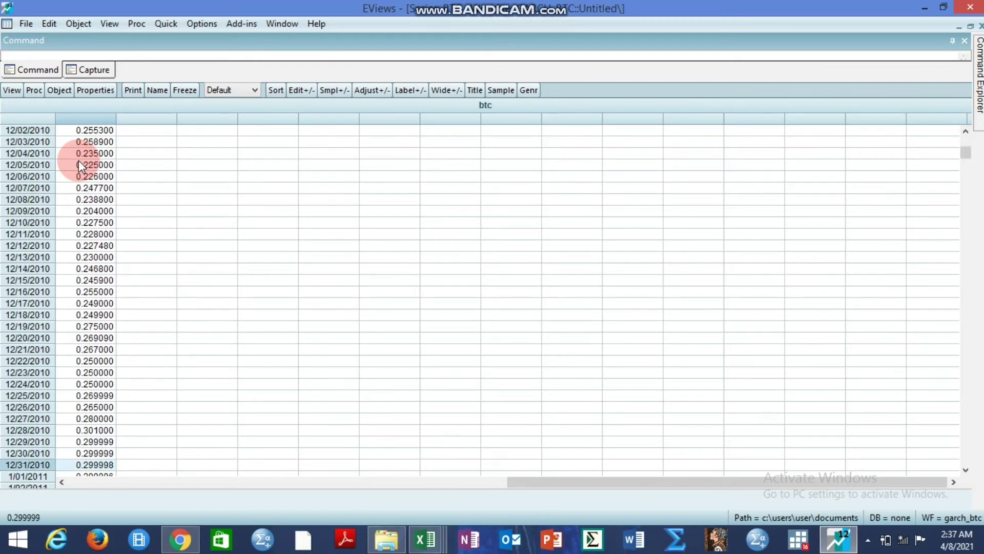
left_click_drag(964, 155, 749, 134)
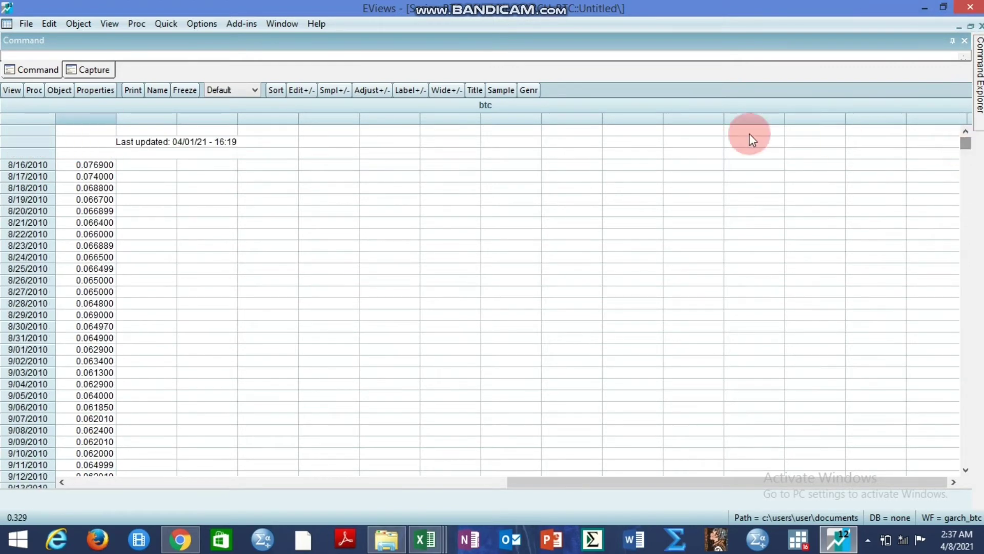
Step: Draw btc as a basic line graph and switch its transformation to Log Dif
left_click(17, 96)
left_click(38, 123)
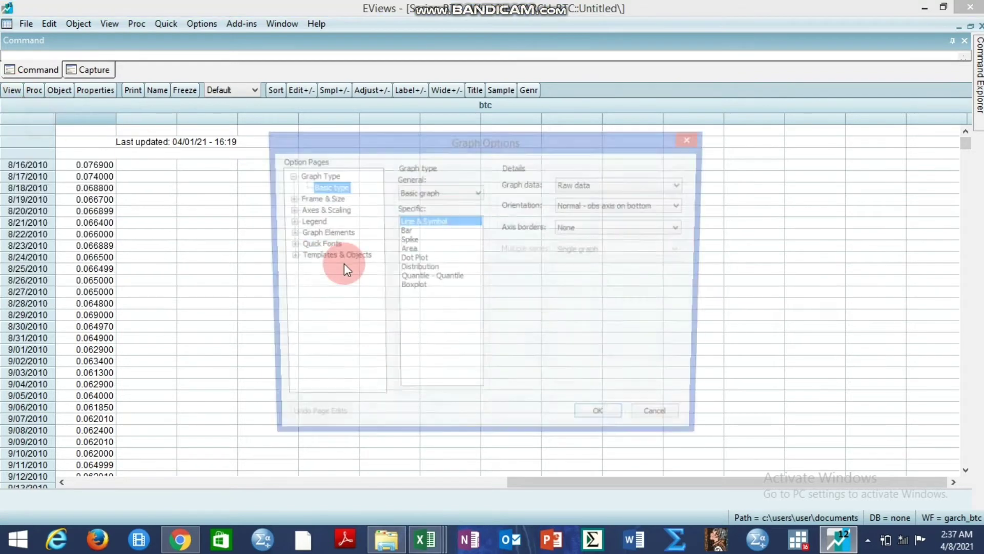
left_click(604, 420)
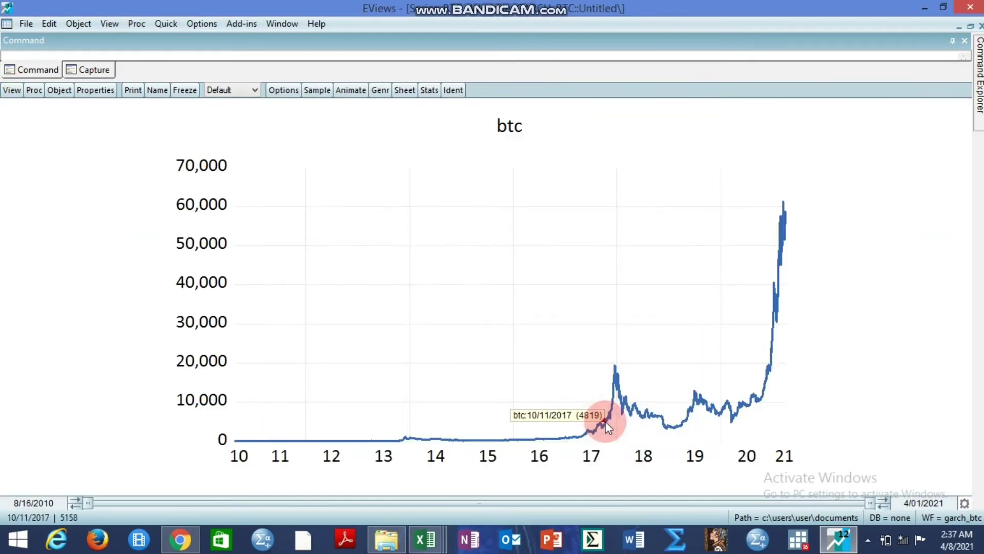
left_click(877, 428)
left_click_drag(886, 308, 696, 323)
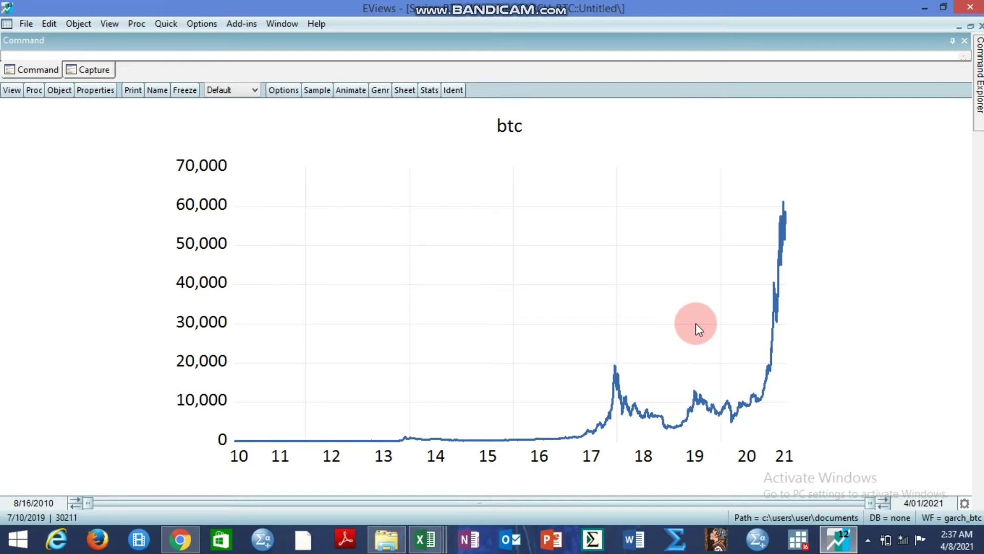
mouse_move(551, 334)
left_mouse_down()
mouse_move(365, 332)
mouse_move(306, 272)
mouse_move(274, 331)
left_mouse_up()
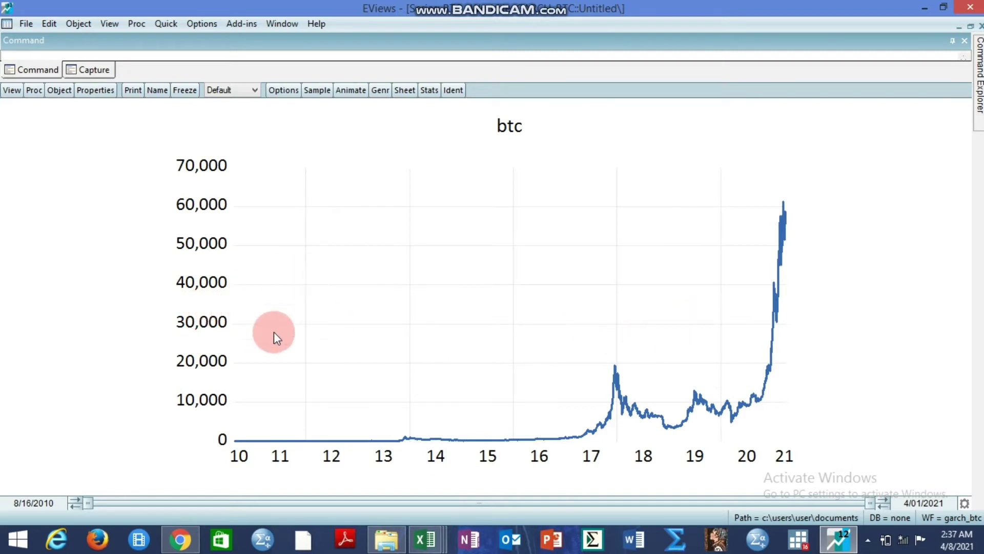
mouse_move(217, 254)
left_mouse_down()
mouse_move(244, 398)
mouse_move(333, 470)
mouse_move(549, 455)
mouse_move(803, 362)
left_mouse_up()
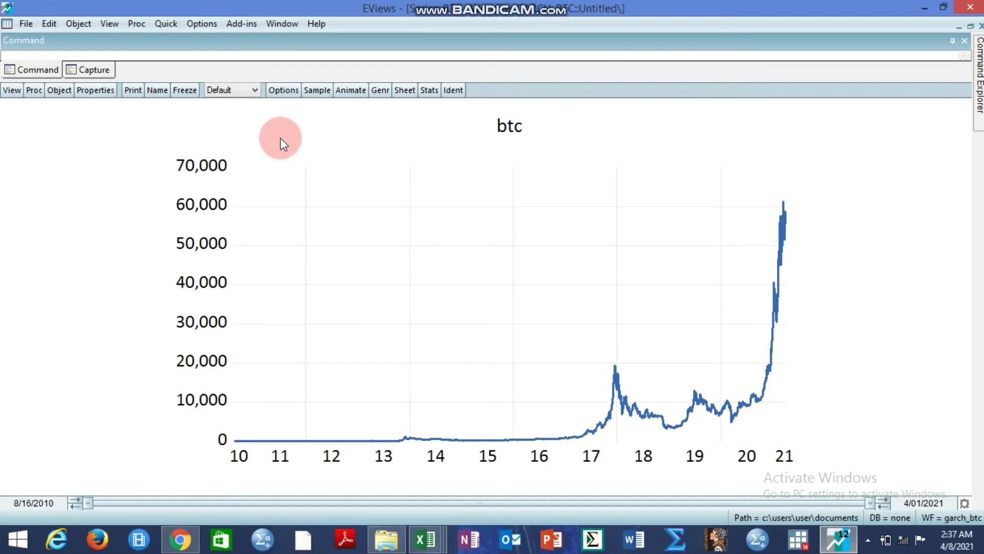
left_click(255, 94)
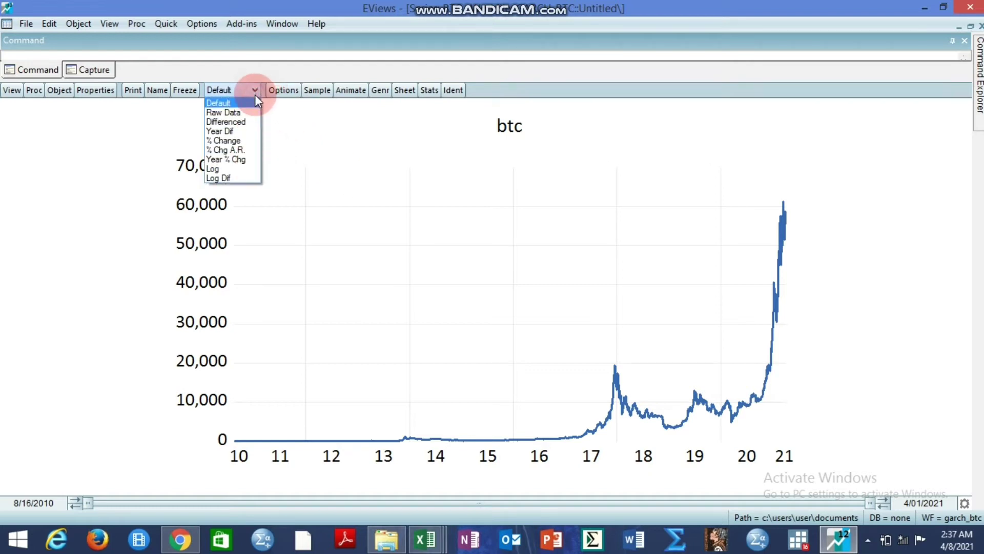
left_click(233, 177)
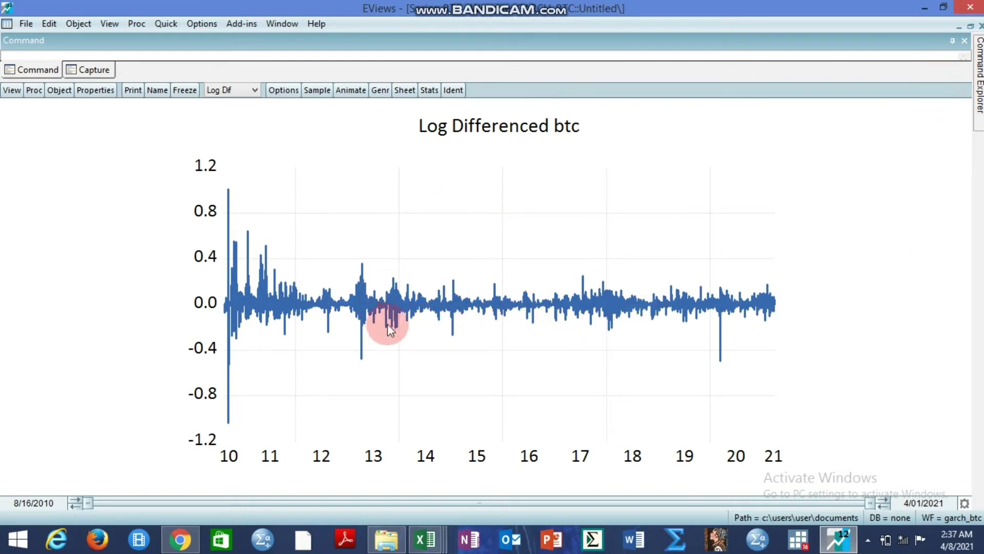
Step: Reopen btc, view its log-differenced values as a spreadsheet, then close it
left_click(981, 25)
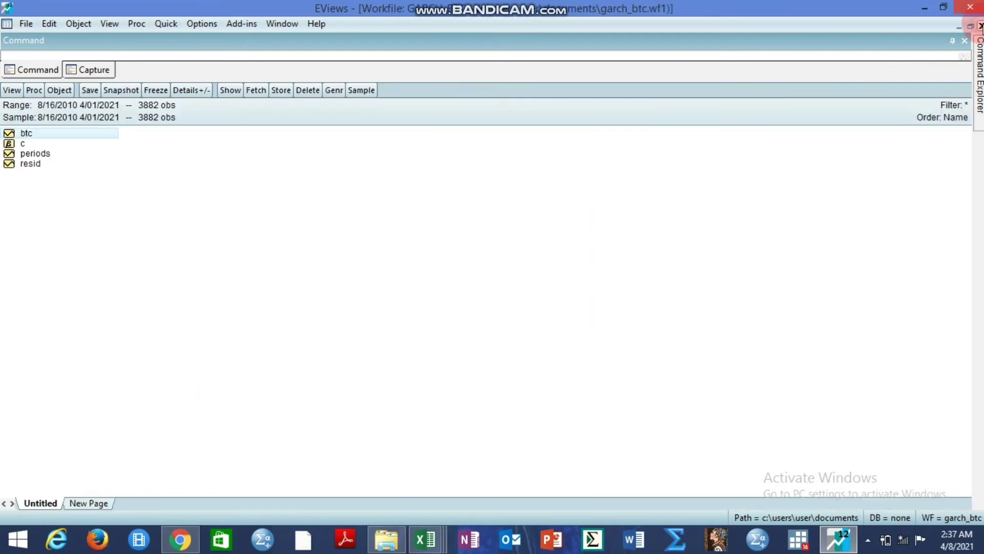
double_click(87, 137)
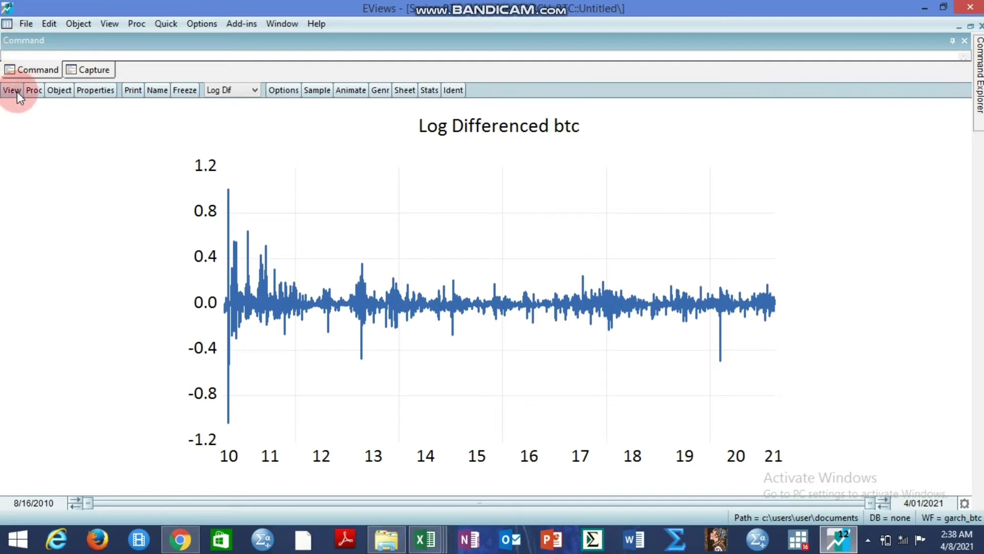
left_click(17, 92)
left_click(31, 105)
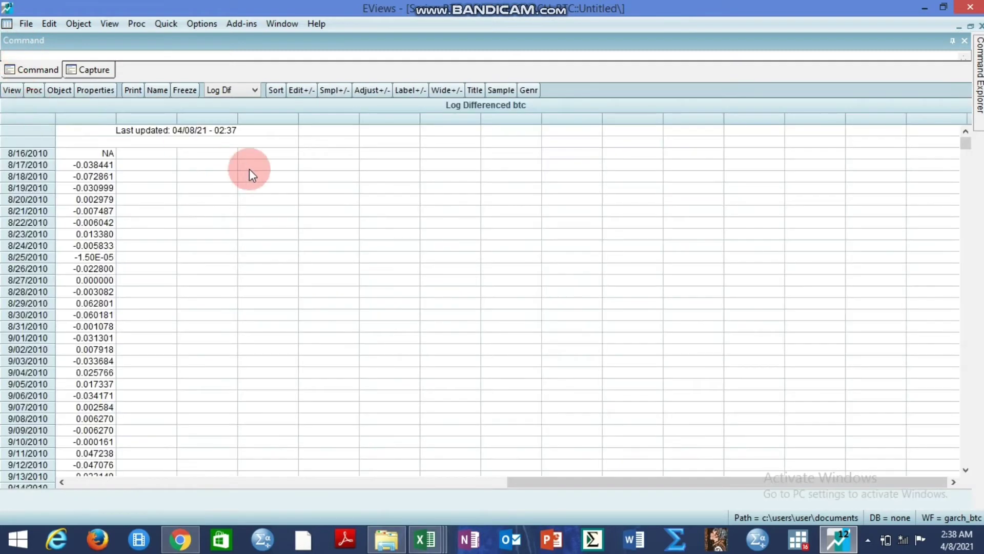
left_click_drag(967, 143, 967, 458)
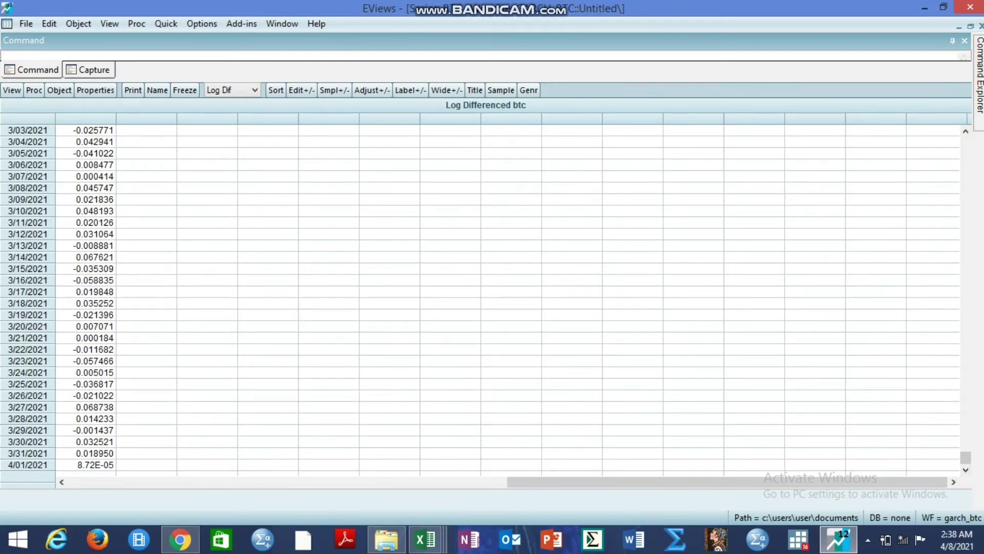
mouse_move(979, 67)
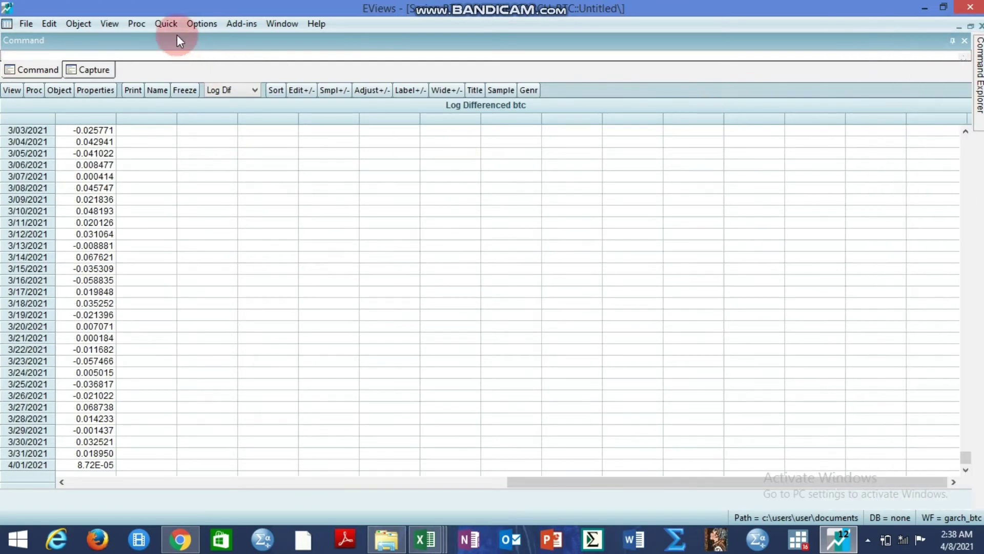
left_click(981, 26)
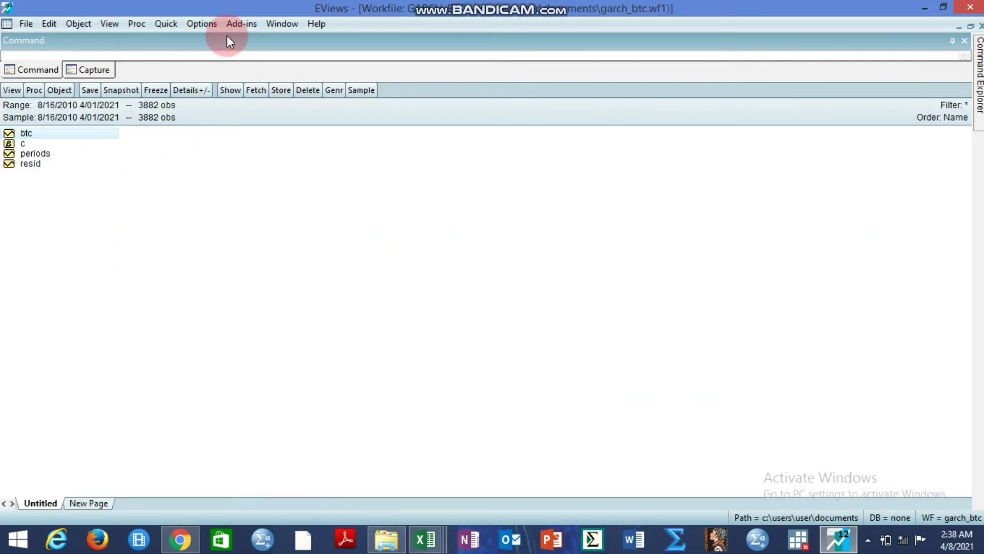
Step: Start a Generate Series equation with 'btc', then cancel the dialog
left_click(332, 93)
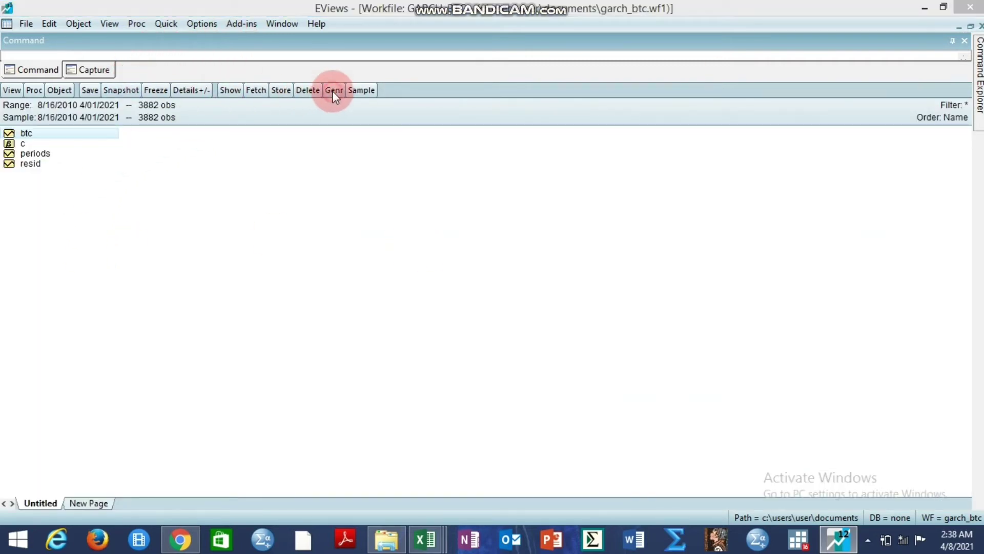
left_click(420, 255)
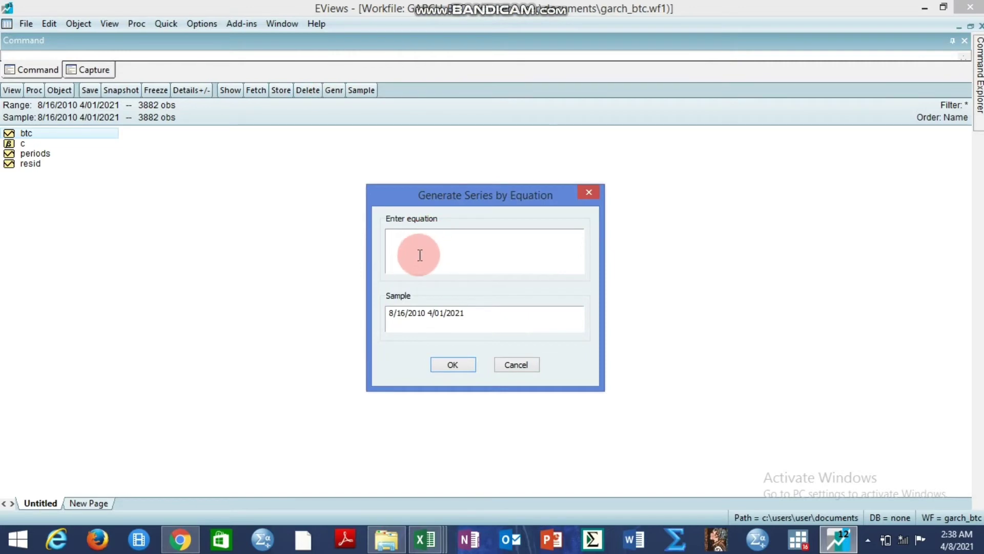
type("btc")
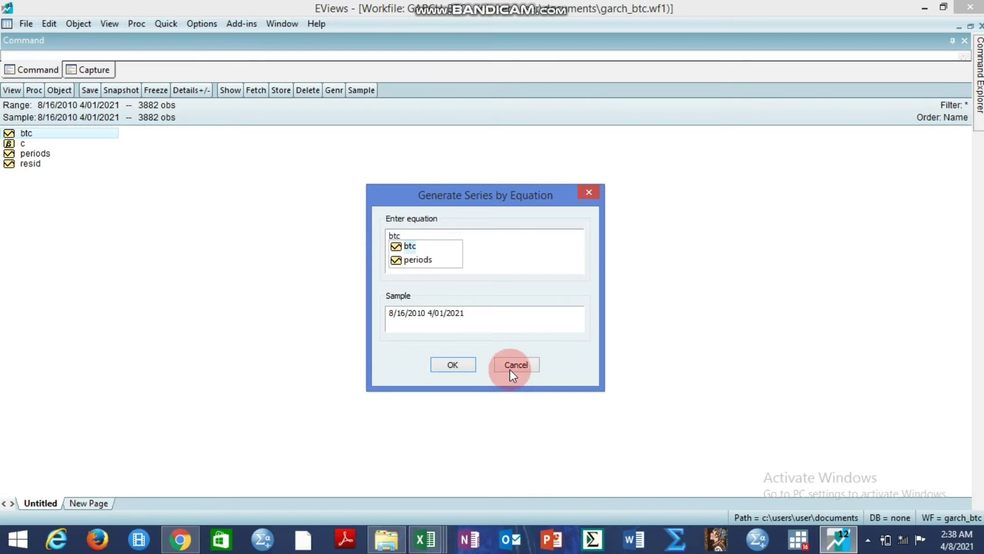
left_click(522, 364)
Step: Reset btc's display transformation to Default and close the series
double_click(50, 133)
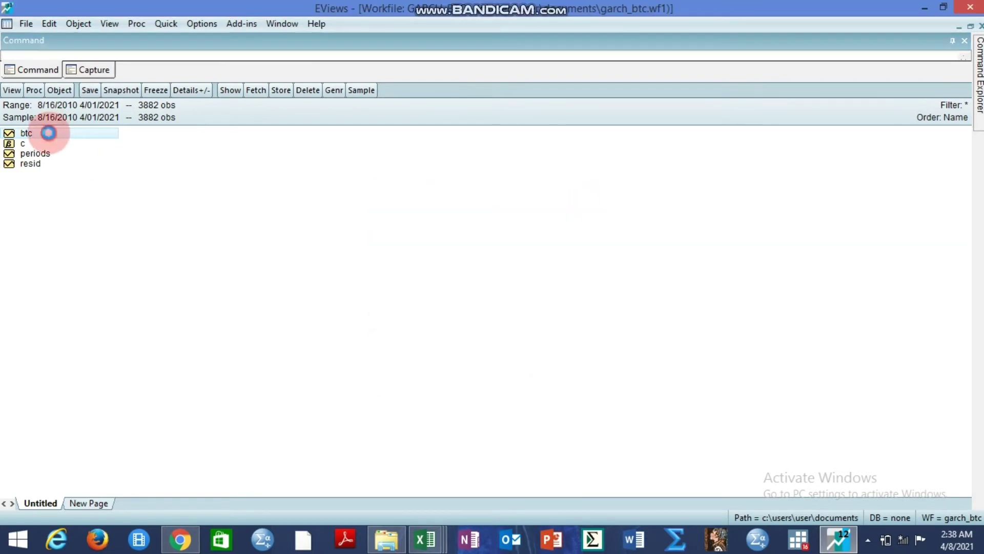
left_click(232, 91)
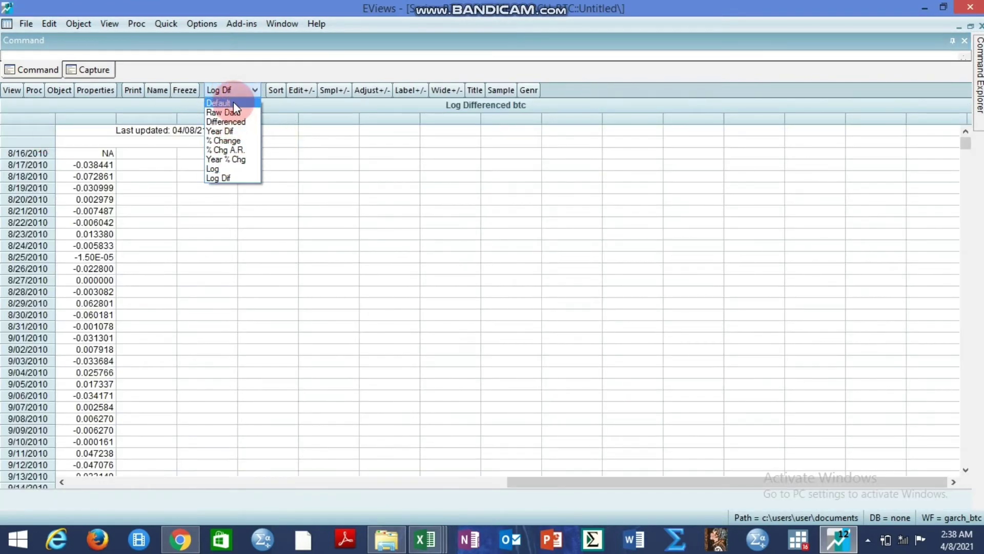
left_click(233, 101)
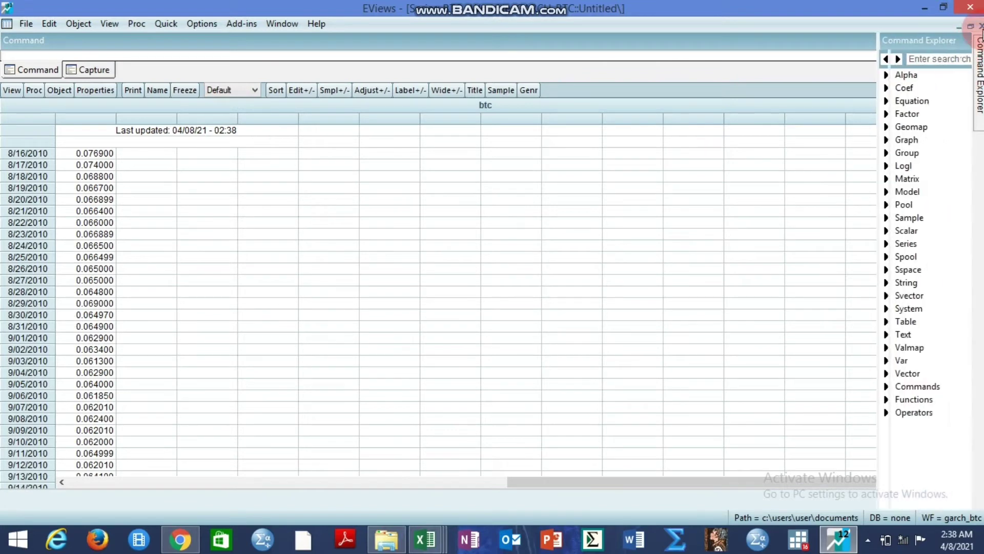
left_click(980, 26)
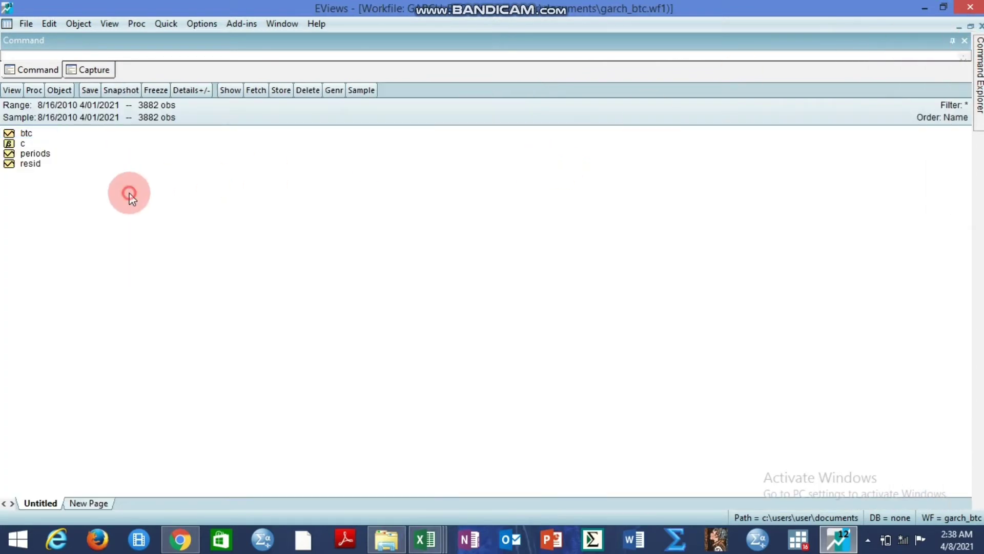
Step: Begin the Generate Series equation as btcr=btc-btc(-1))/, removing a stray 'l'
left_click(332, 91)
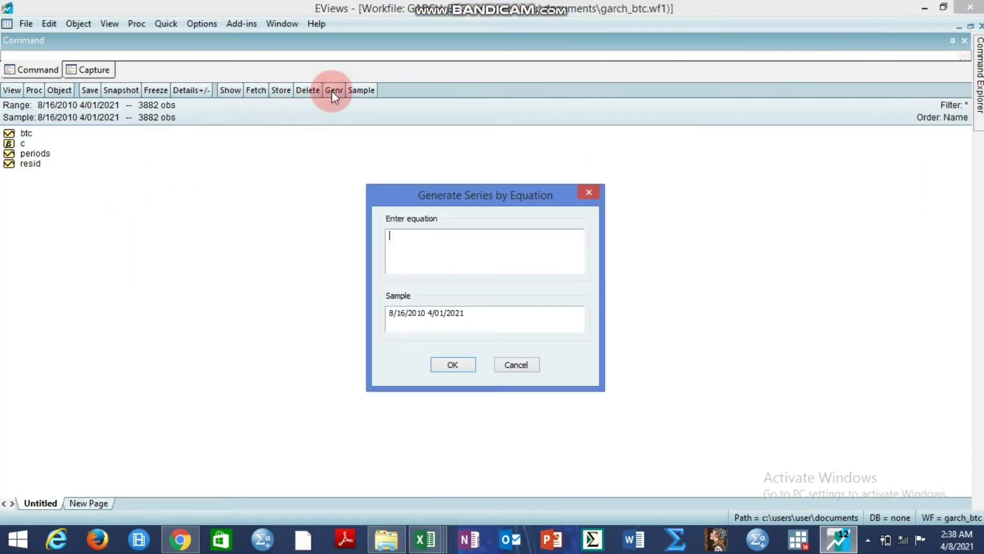
left_click(420, 261)
type("b")
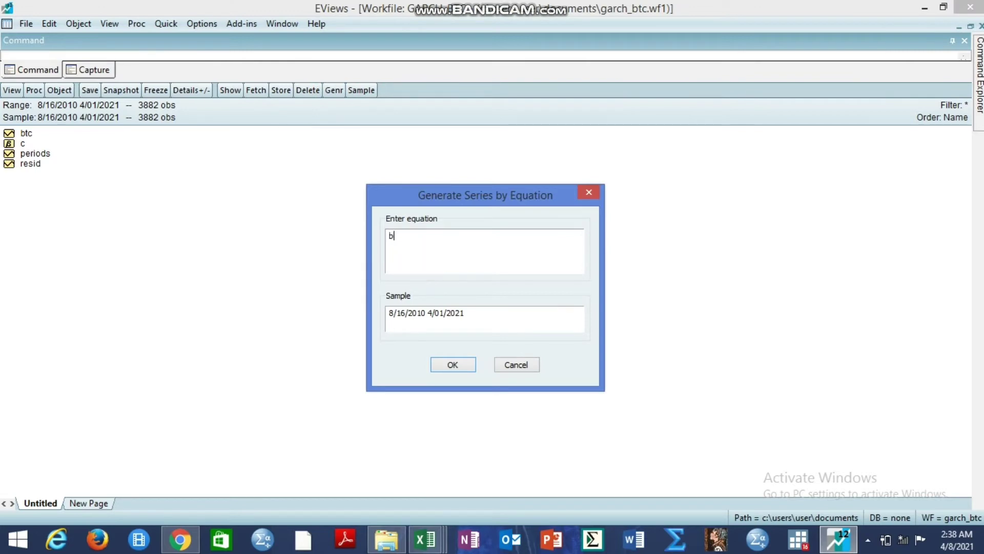
type("tcr=l")
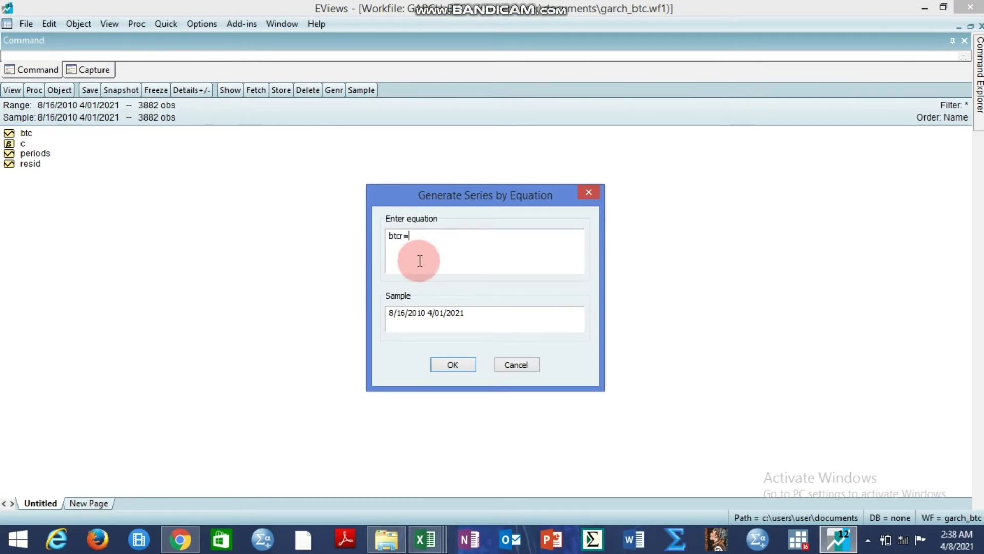
left_click(420, 262)
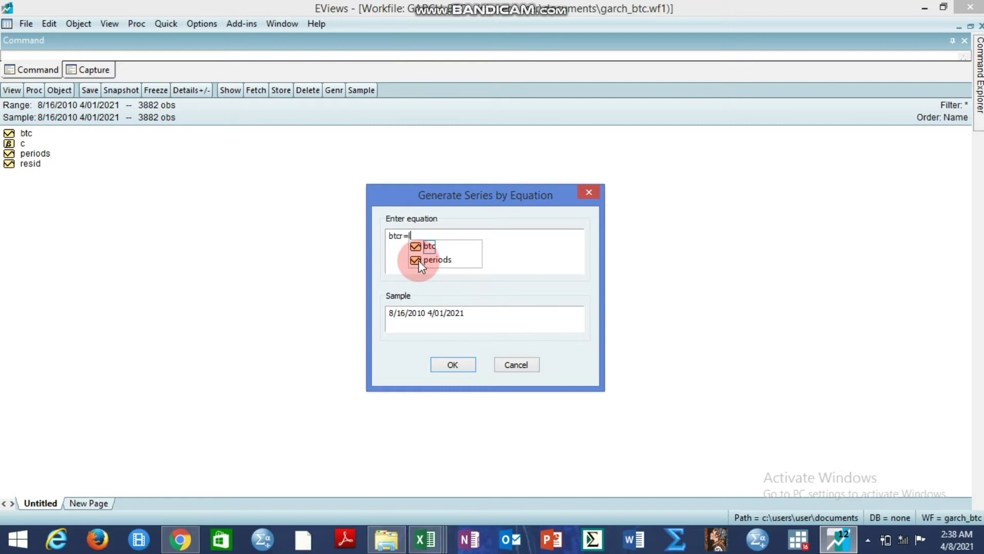
key("BackSpace")
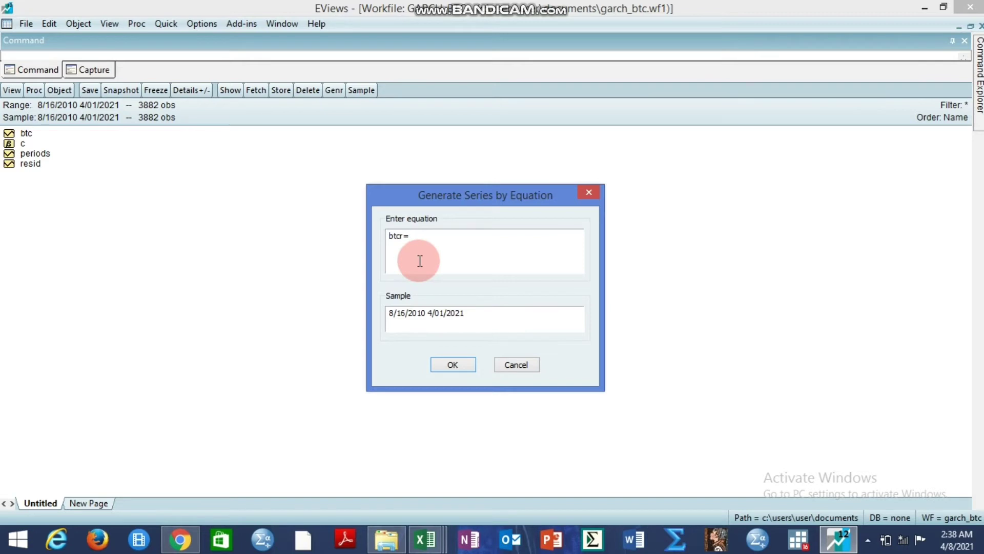
type("btc")
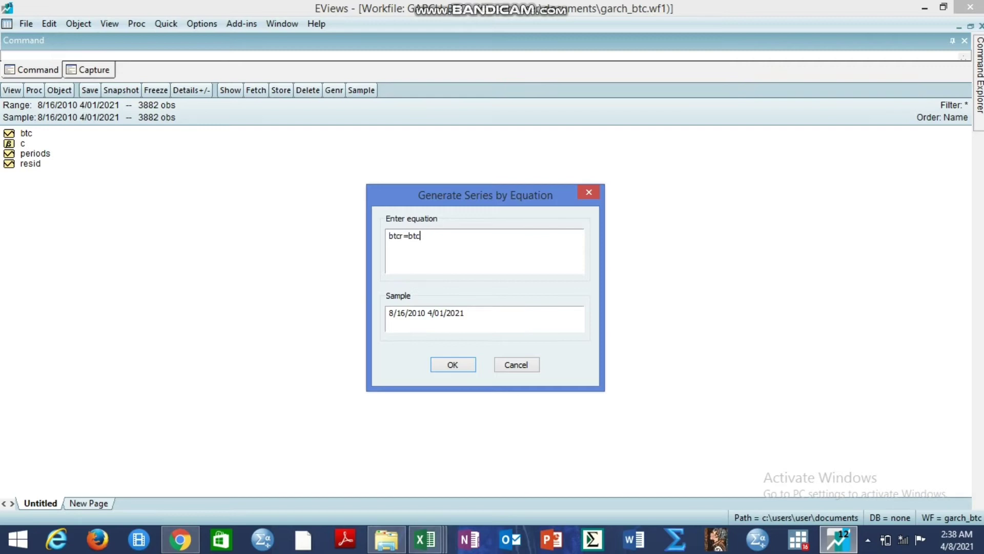
type("-btc(-1")
left_click(420, 261)
type(")")
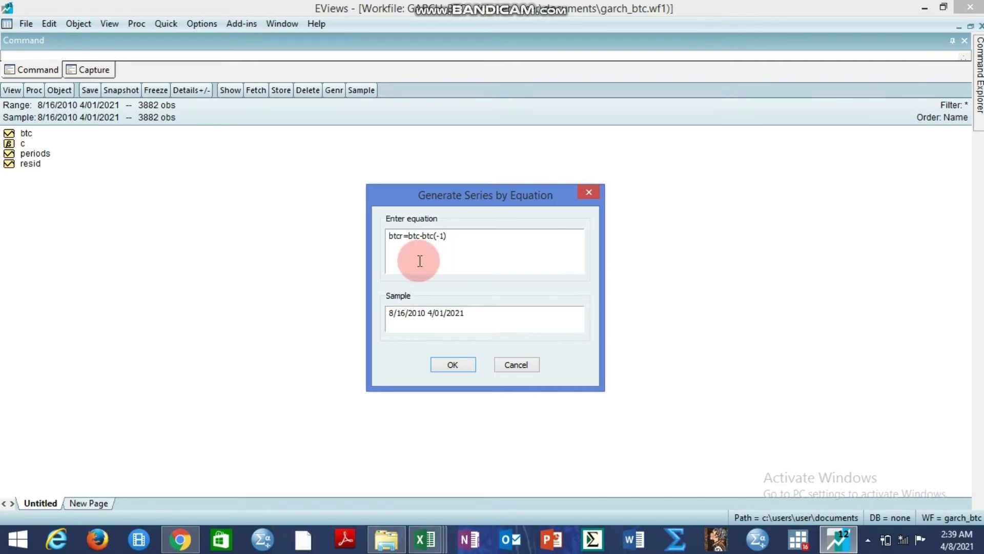
type("/")
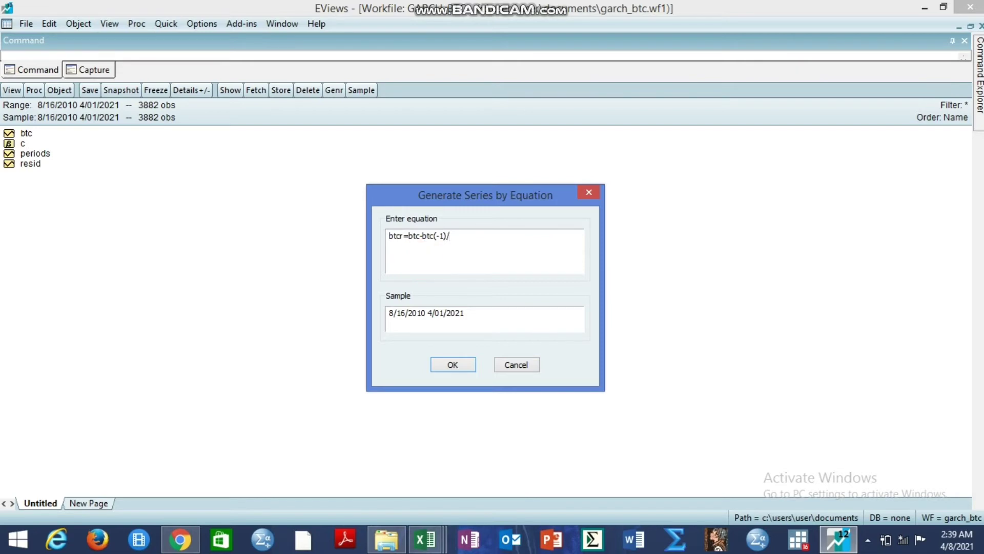
Step: Complete and bracket the equation as btcr=(btc-btc(-1))/btc(-1)
left_click(419, 260)
type("btc")
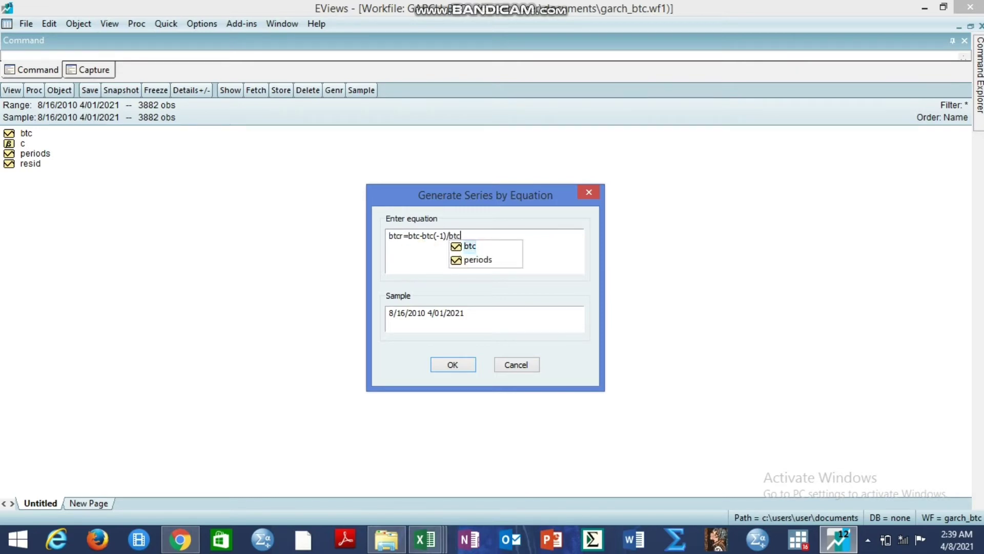
left_click(418, 259)
type("(-1)")
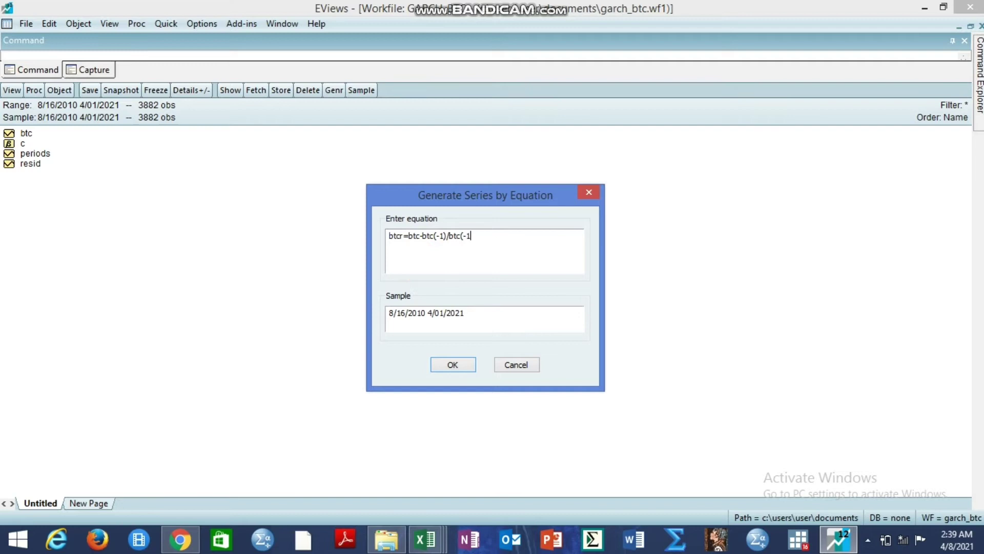
left_click(410, 237)
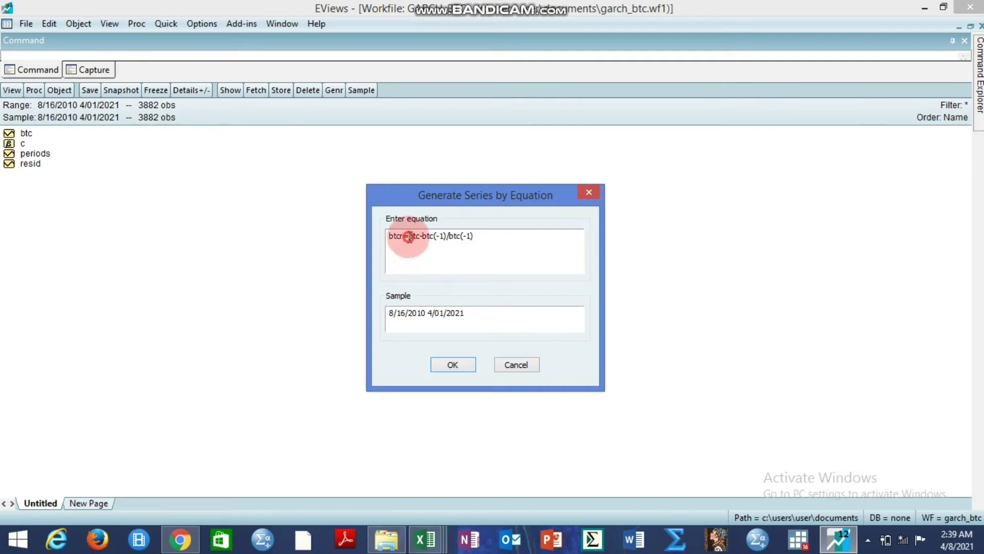
type("(")
left_click(448, 237)
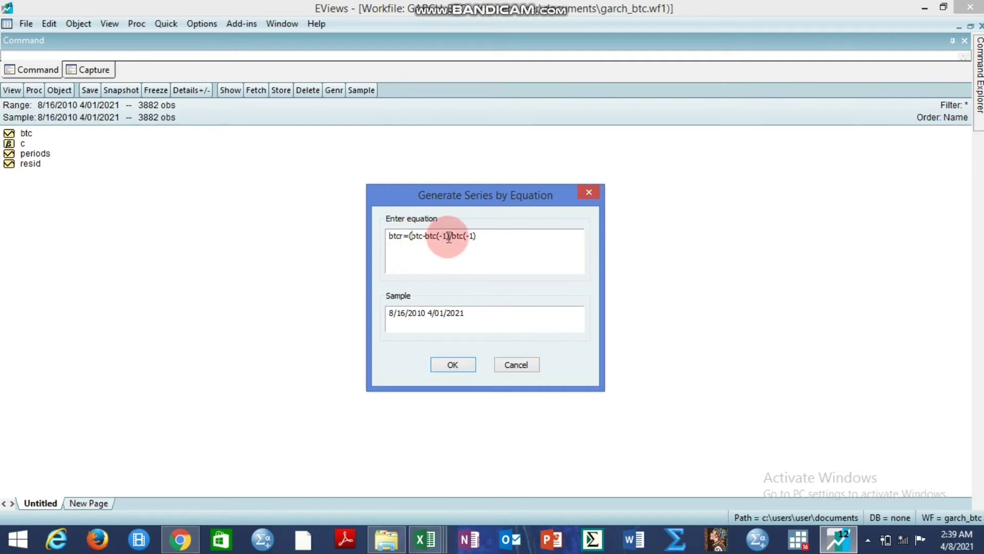
type("))")
left_click(455, 237)
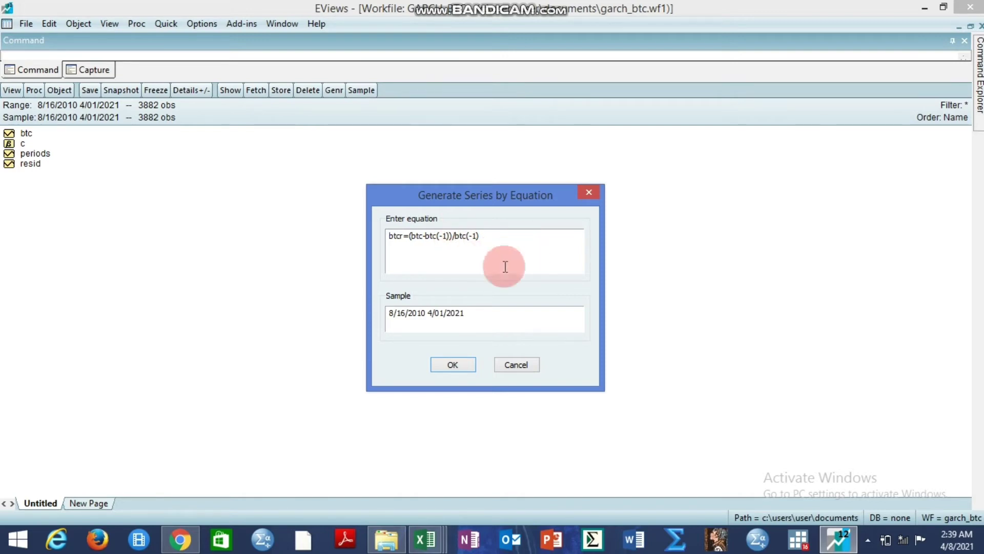
Step: Generate the btcr series and check its values
left_click(453, 365)
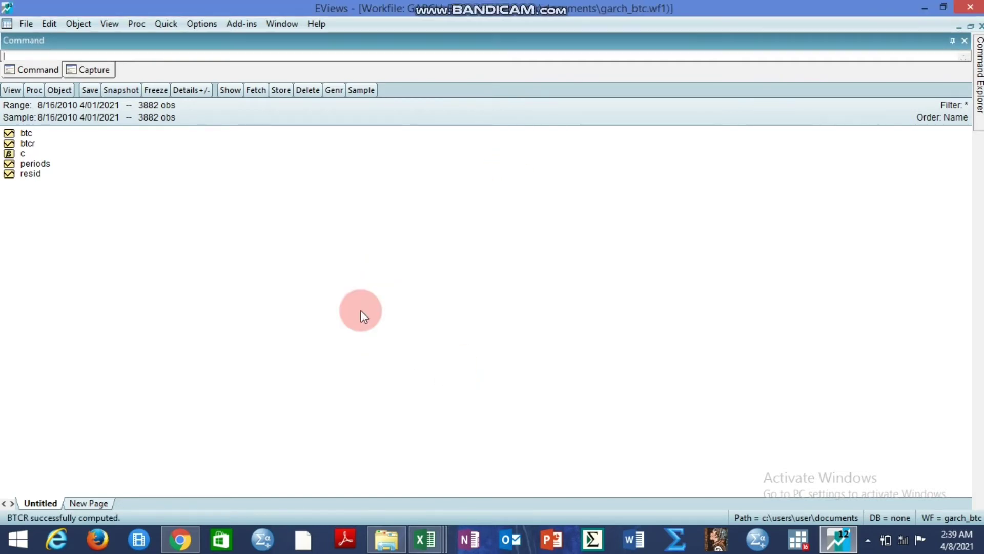
double_click(30, 141)
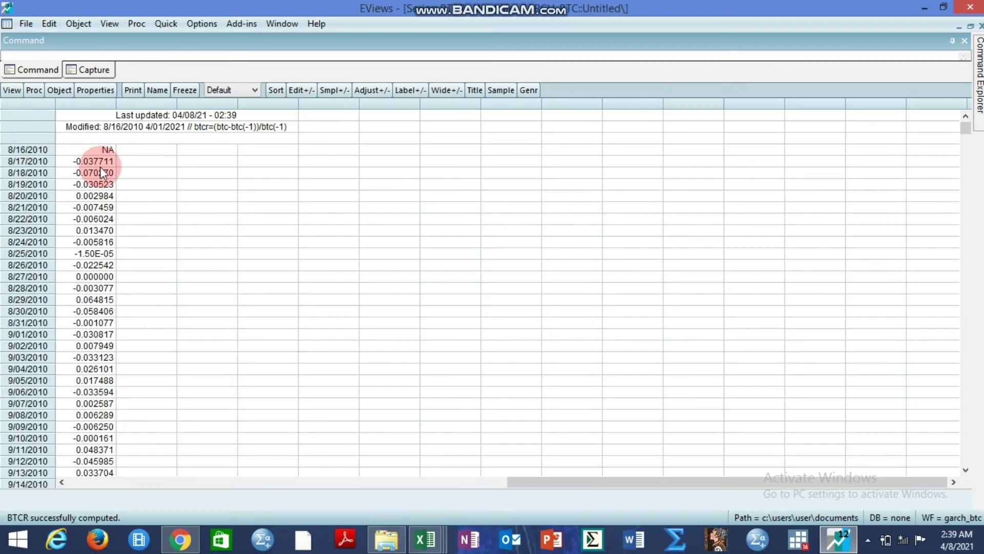
left_click(980, 26)
Step: Compare with btc shown as Log Dif, then restore its Default view and close
double_click(33, 135)
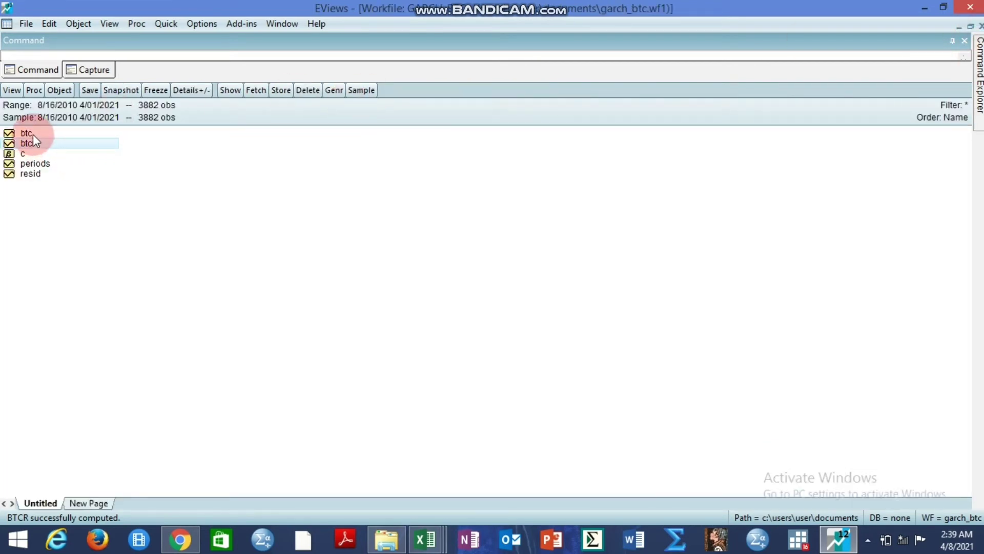
left_click(229, 91)
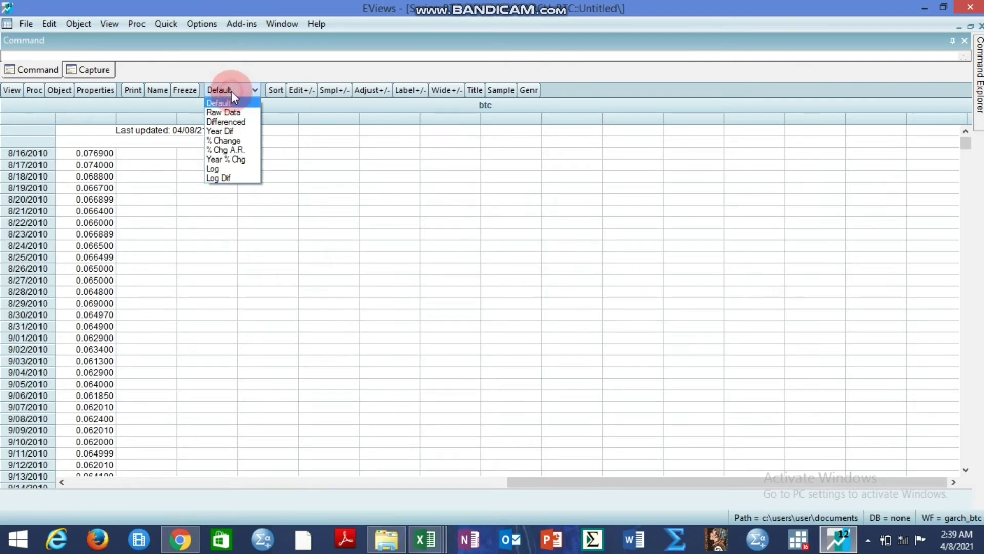
left_click(230, 180)
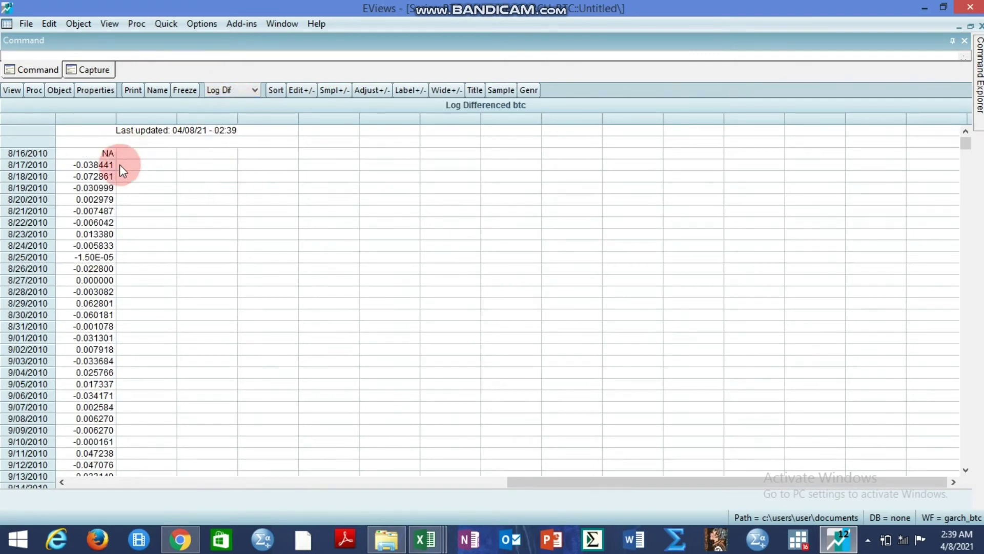
left_click(226, 89)
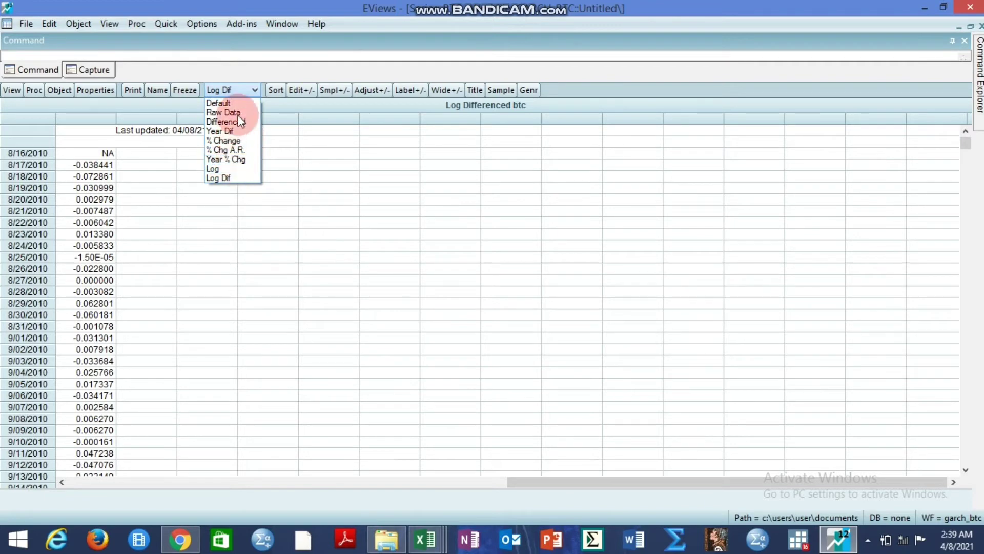
left_click(220, 103)
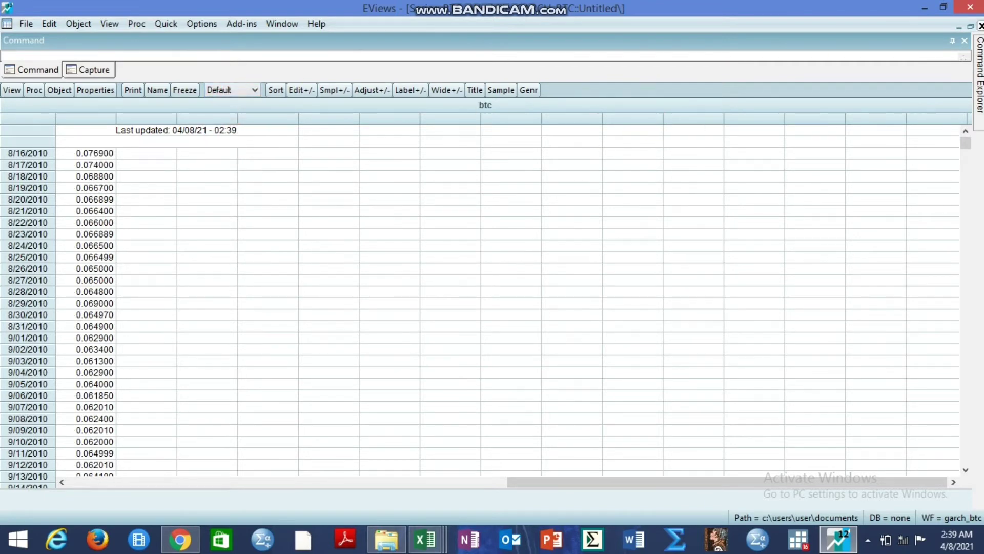
left_click(980, 26)
left_click(257, 251)
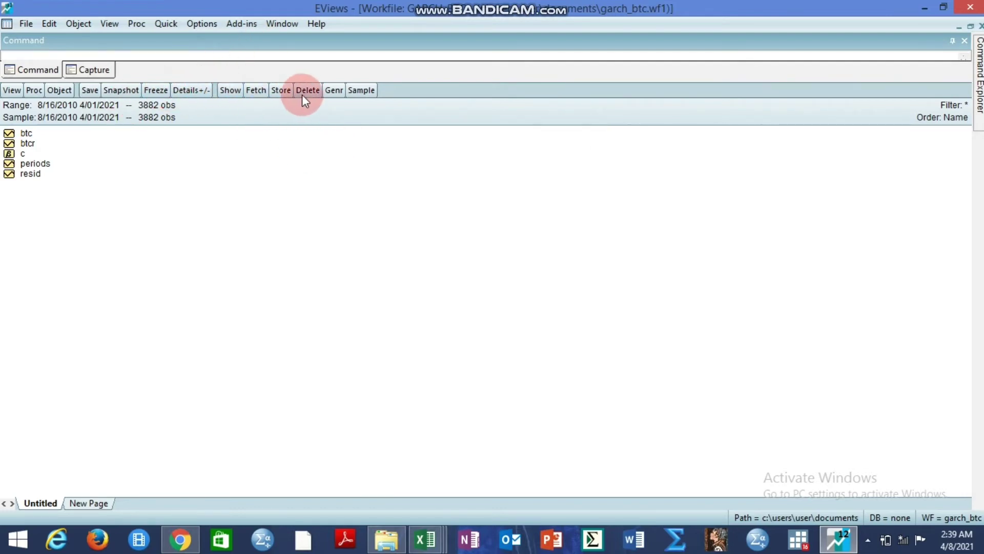
Step: In Generate Series, type the equation btcrr =log(btc-btc(-1))
left_click(337, 89)
left_click(435, 248)
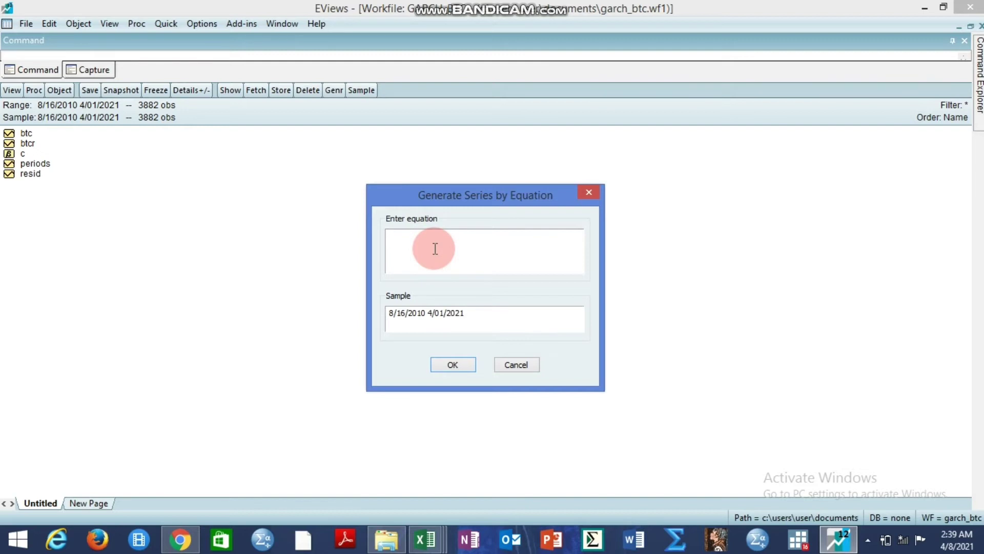
type("btc")
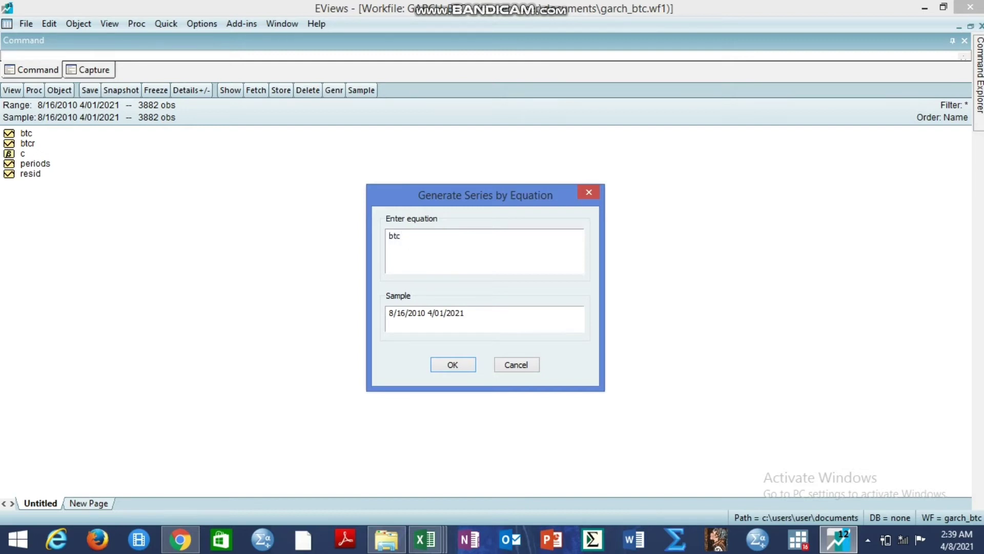
type("rr ")
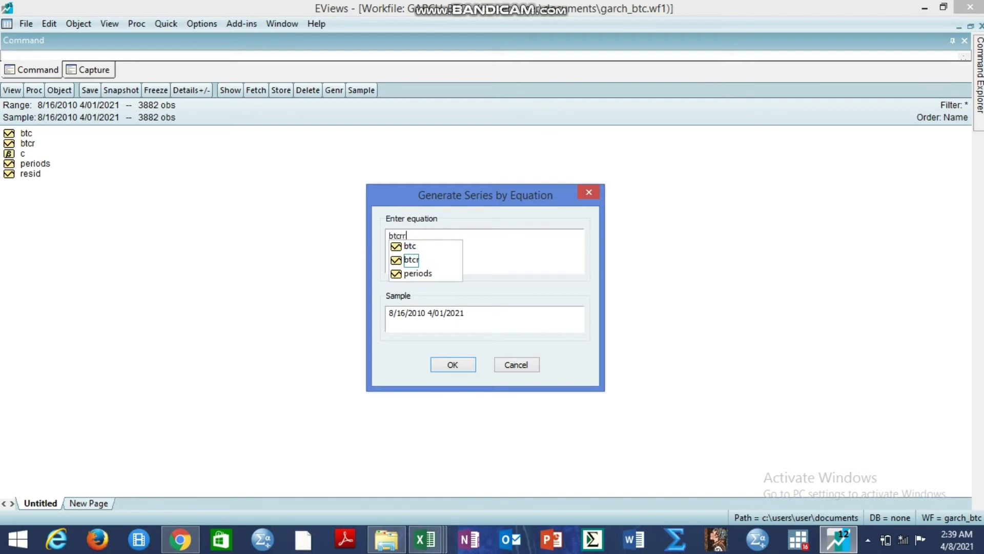
type("=")
left_click(435, 247)
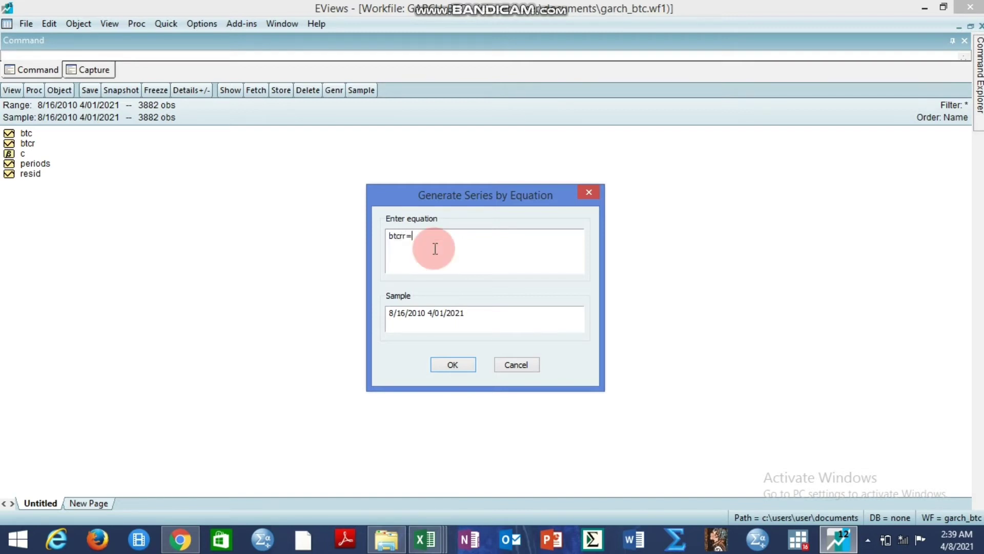
type("log")
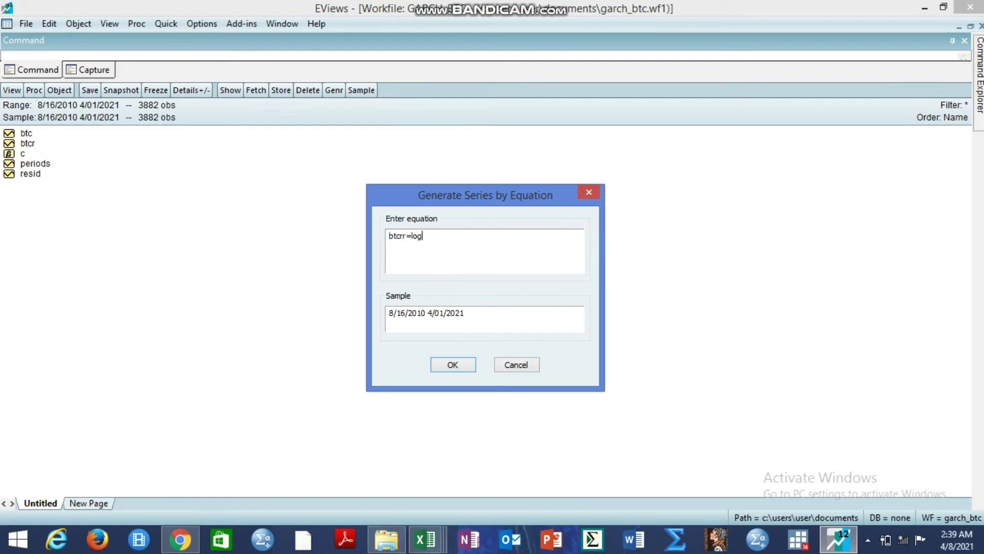
type("(")
left_click(434, 248)
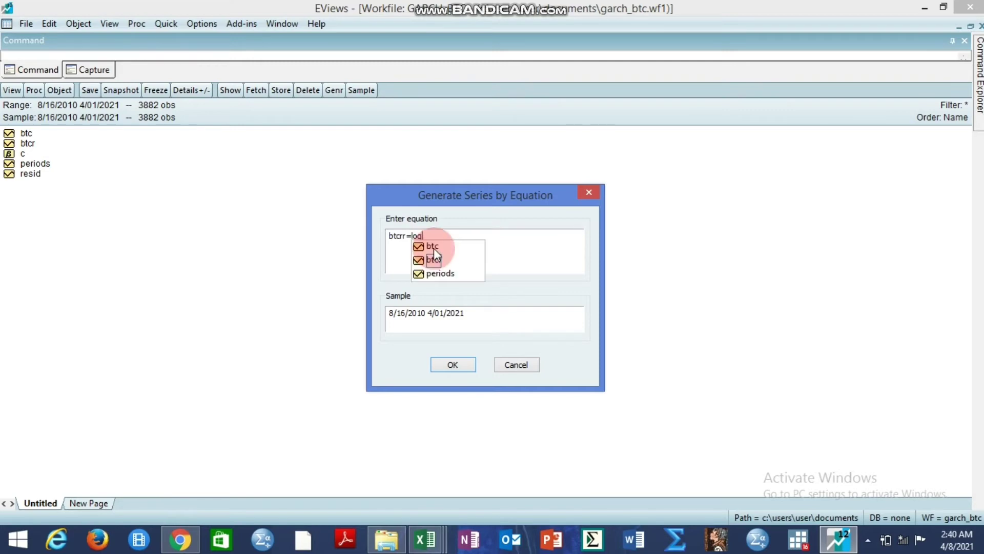
left_click(434, 248)
type("btc")
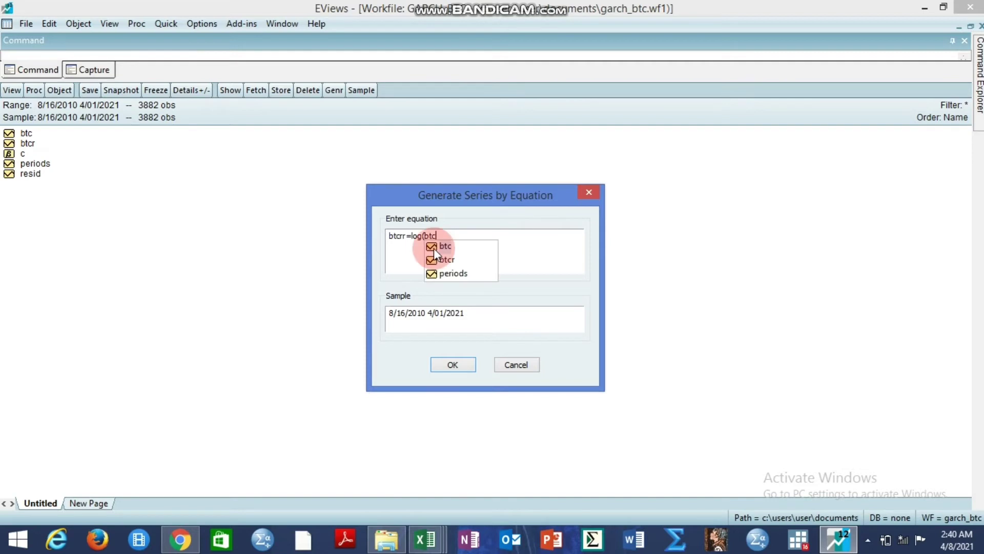
type("-")
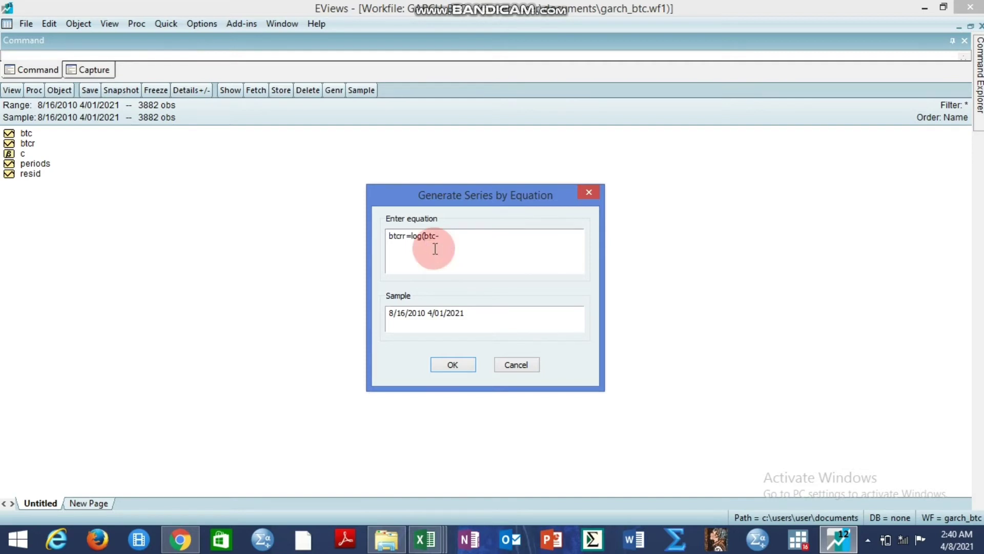
type("btc")
left_click(436, 248)
type("(-1")
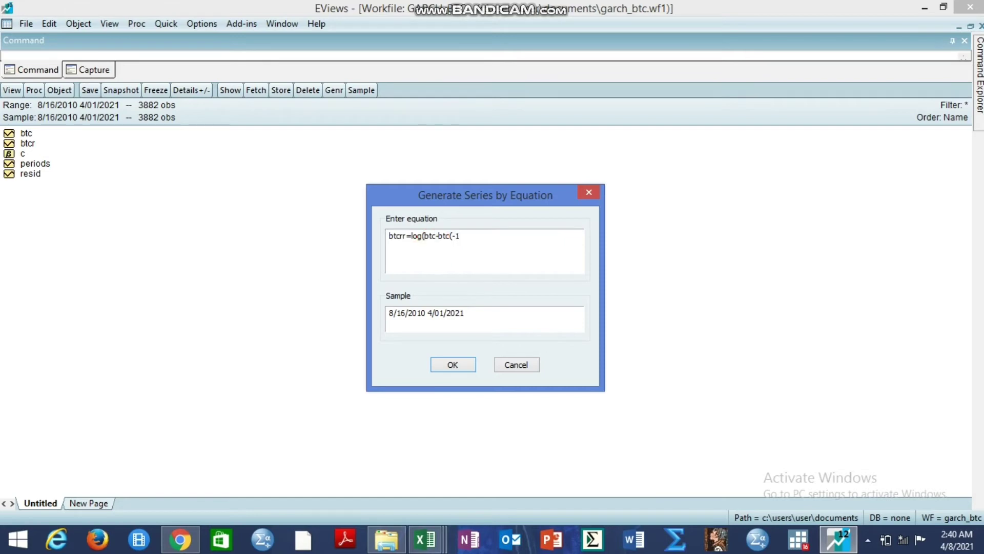
left_click(434, 247)
type("))")
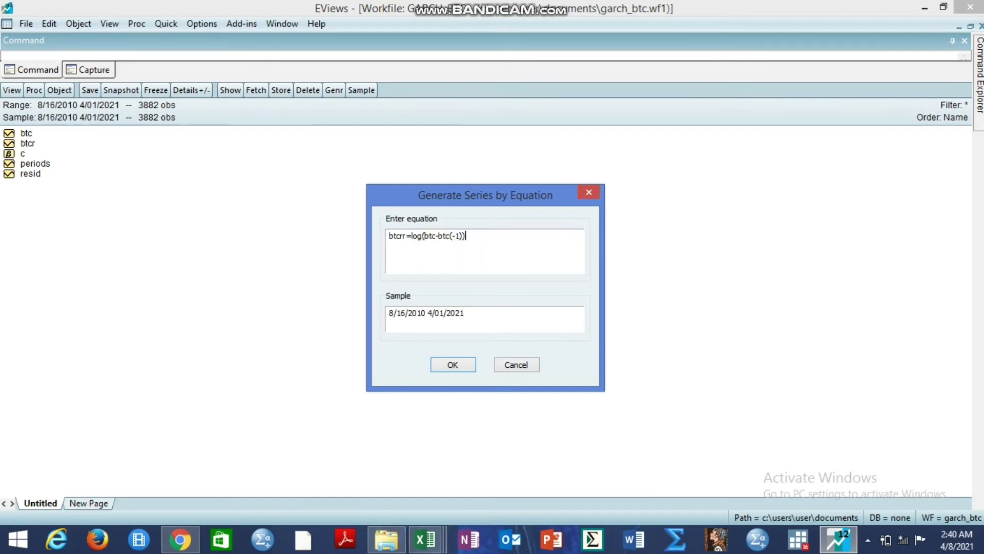
Step: Replace the minus with '/' to get log(btc/btc(-1)), generate btcrr and open it
left_click(440, 238)
key("BackSpace")
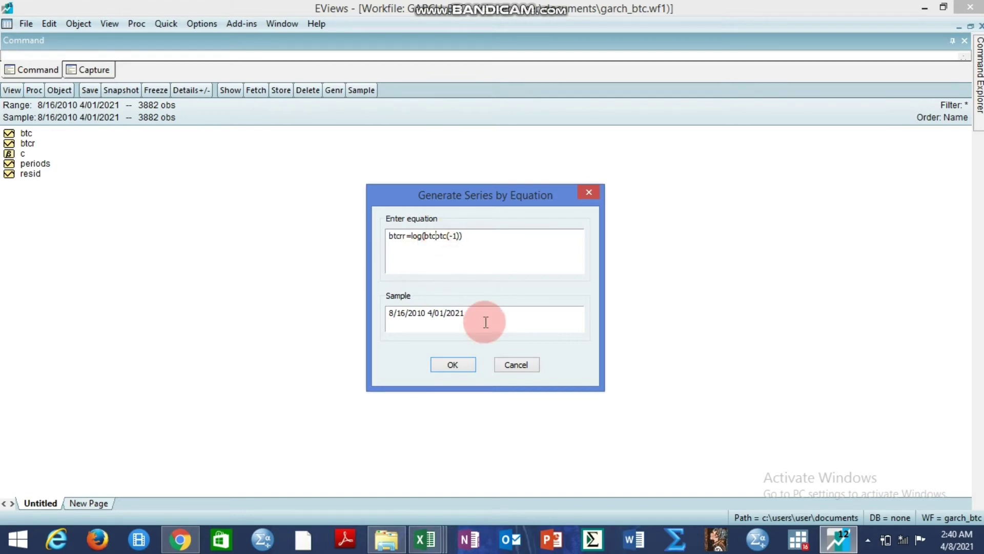
type("/")
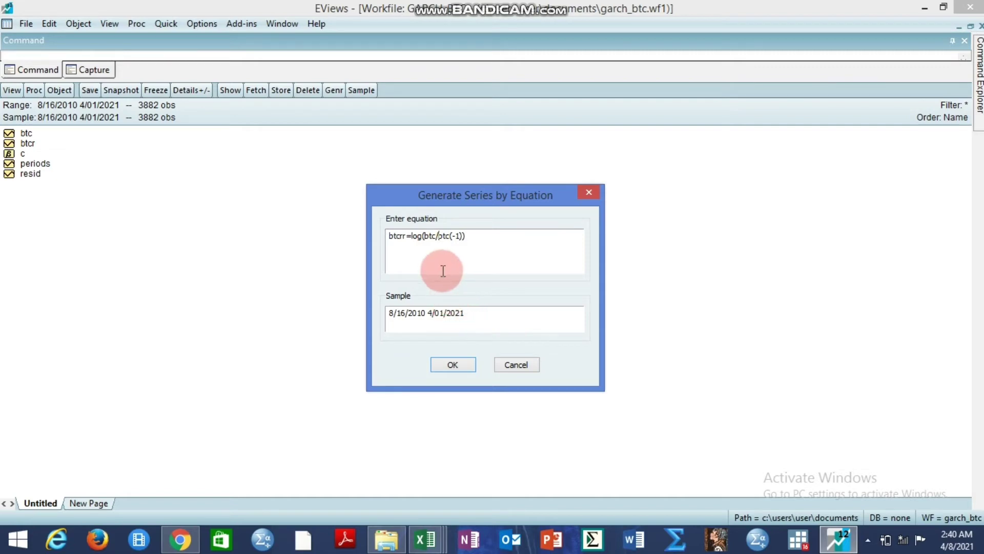
left_click(452, 363)
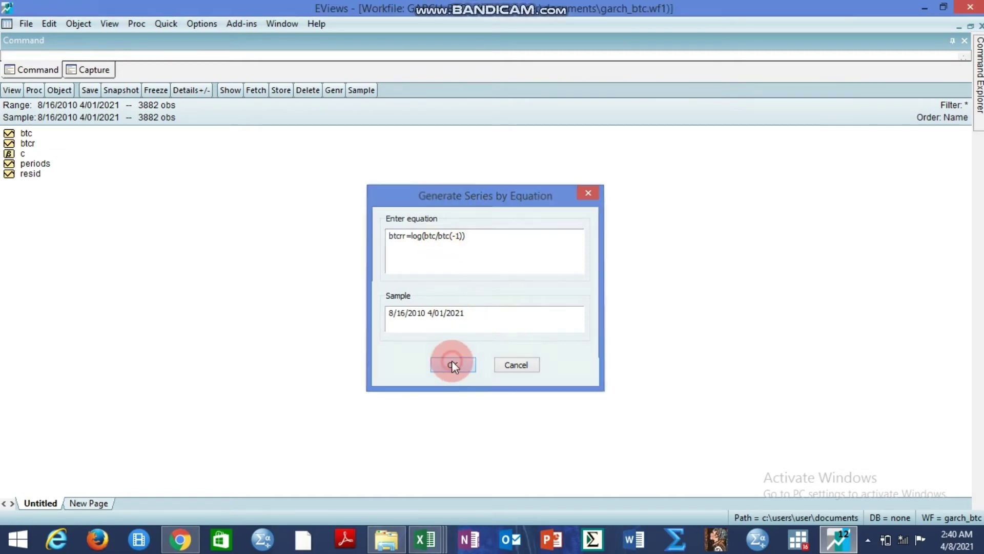
double_click(31, 152)
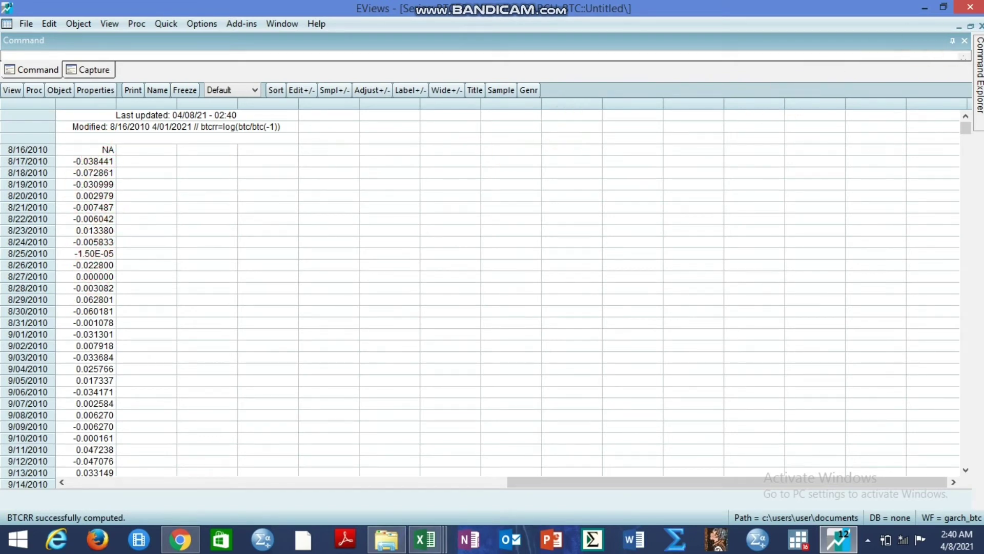
Step: Close btcrr, draw a basic line graph of btcr returns, then close it
left_click(980, 26)
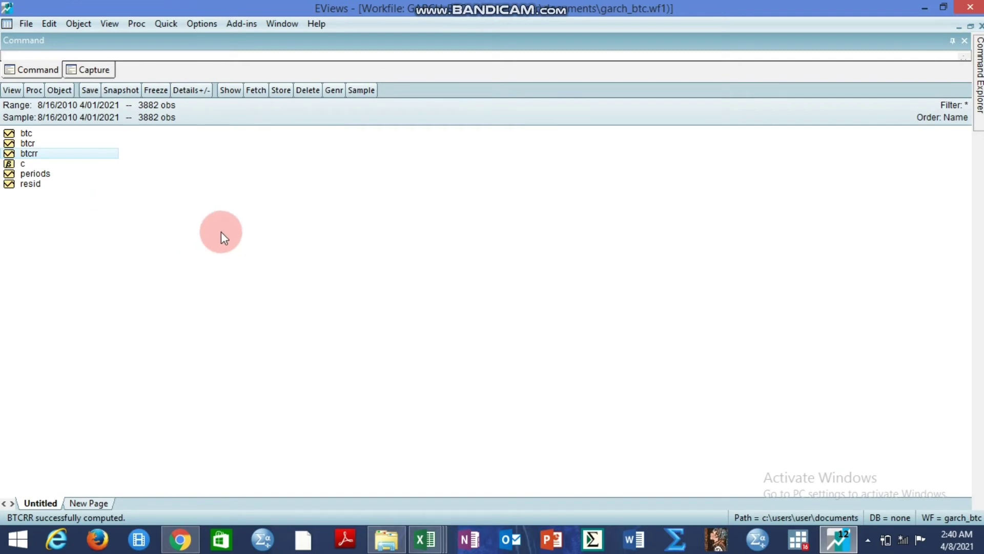
double_click(28, 144)
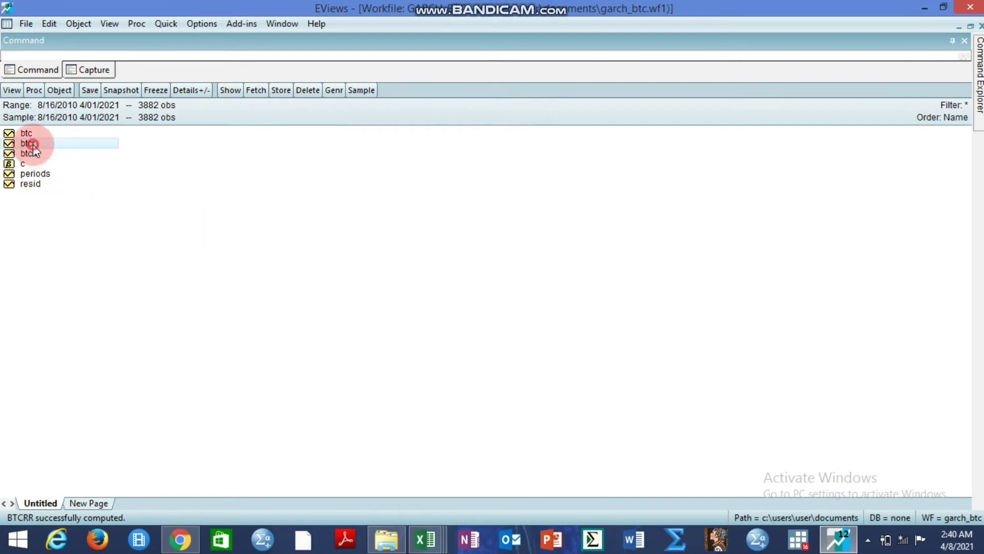
left_click(9, 91)
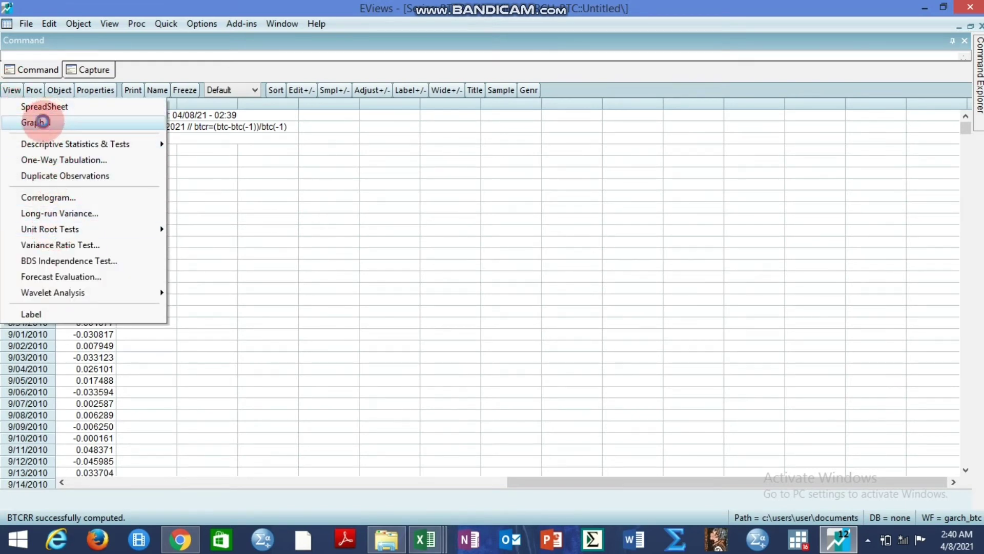
left_click(35, 122)
left_click(595, 422)
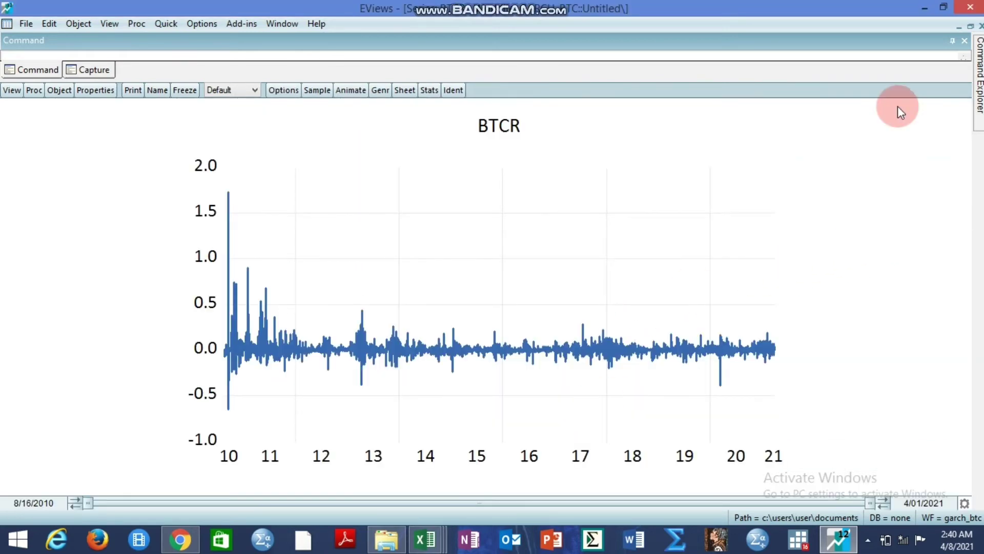
left_click(979, 74)
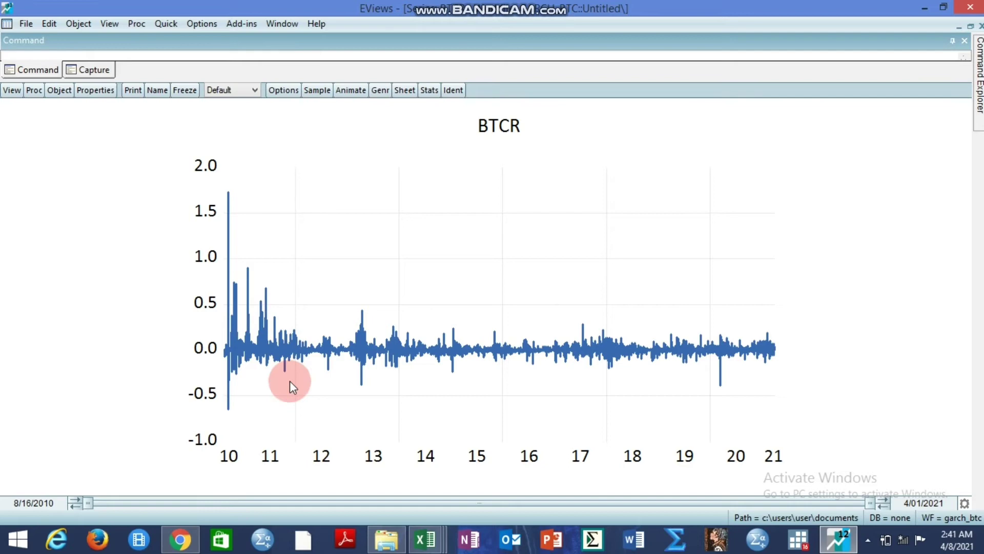
left_click(981, 25)
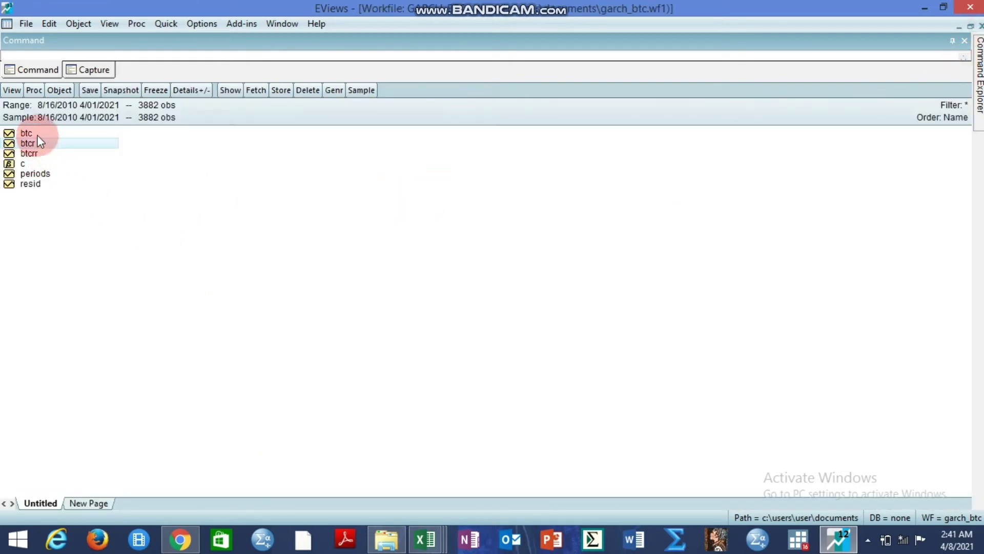
Step: Run an ADF unit root test on btc levels: t-statistic 6.731501, p=1.0000
double_click(37, 135)
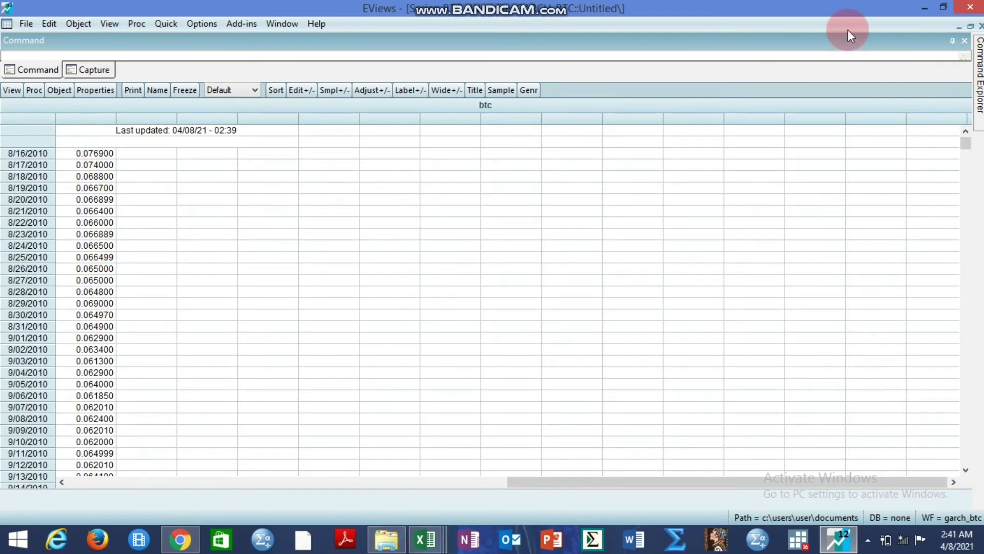
left_click(981, 26)
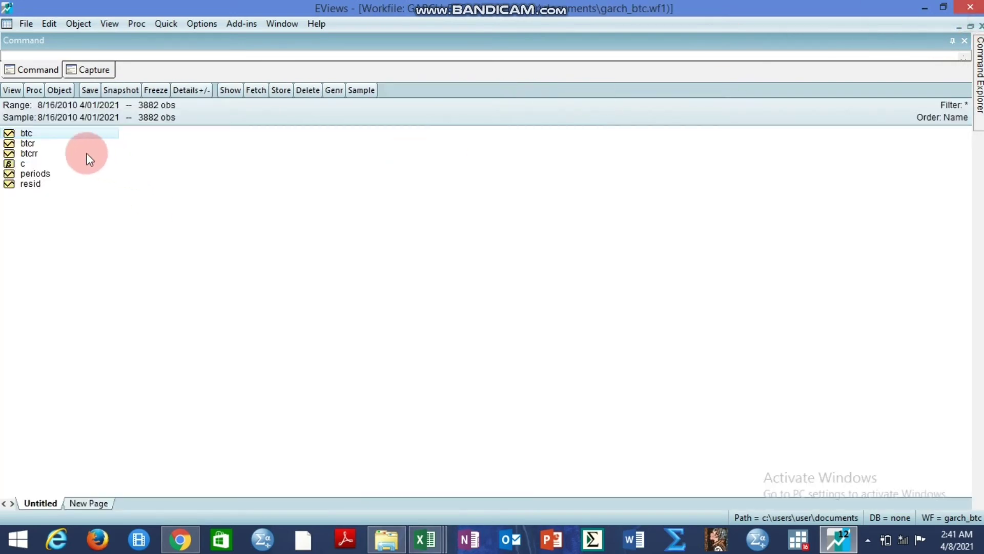
double_click(75, 134)
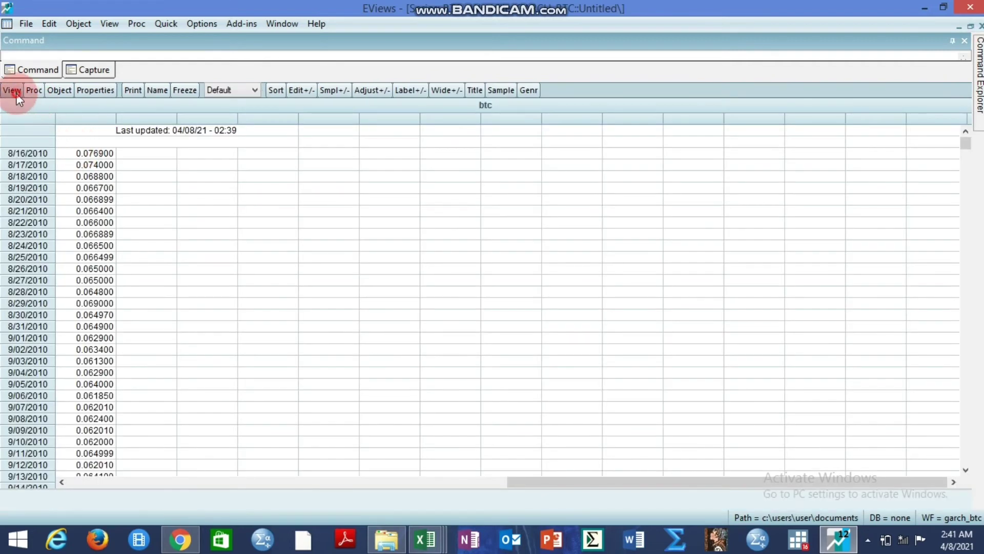
left_click(12, 90)
mouse_move(61, 230)
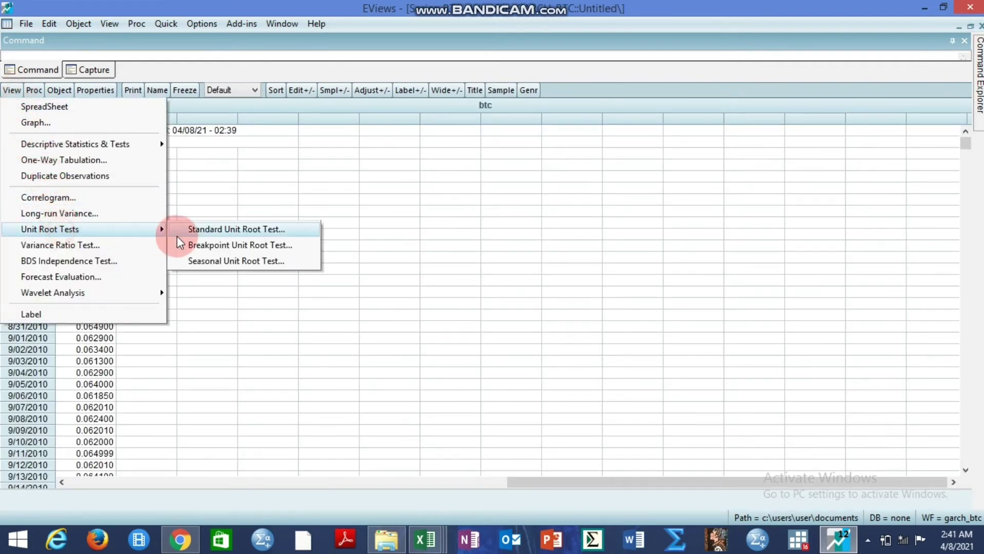
left_click(215, 229)
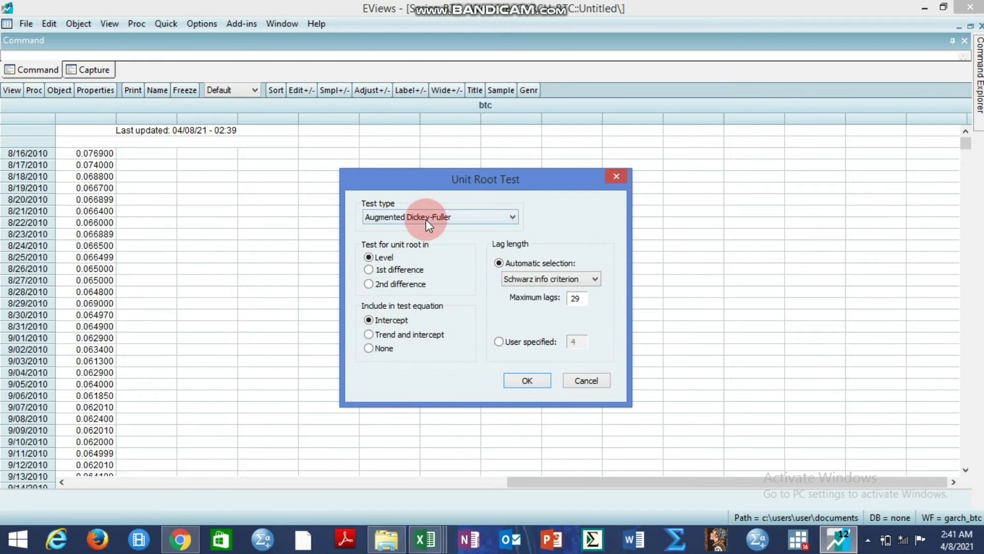
left_click(528, 380)
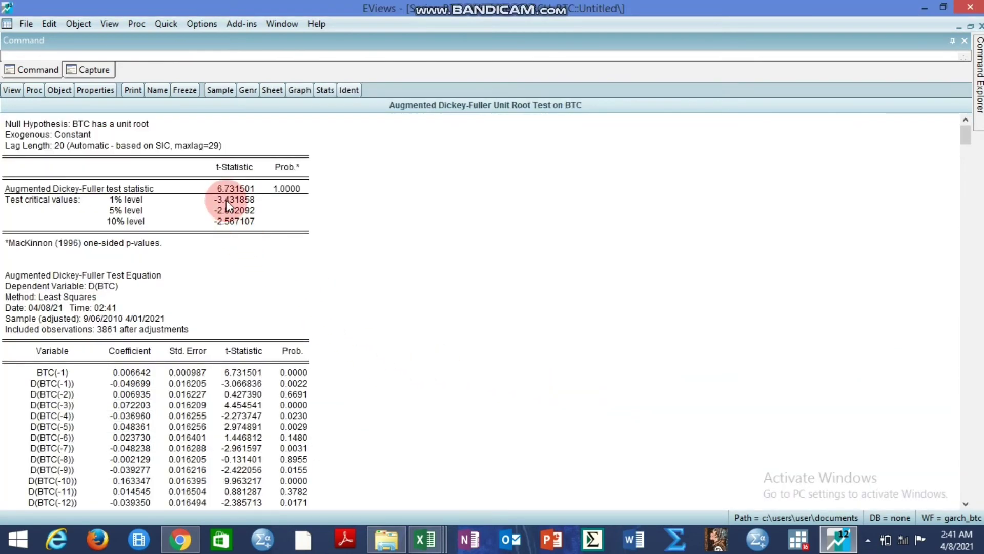
left_click(233, 189)
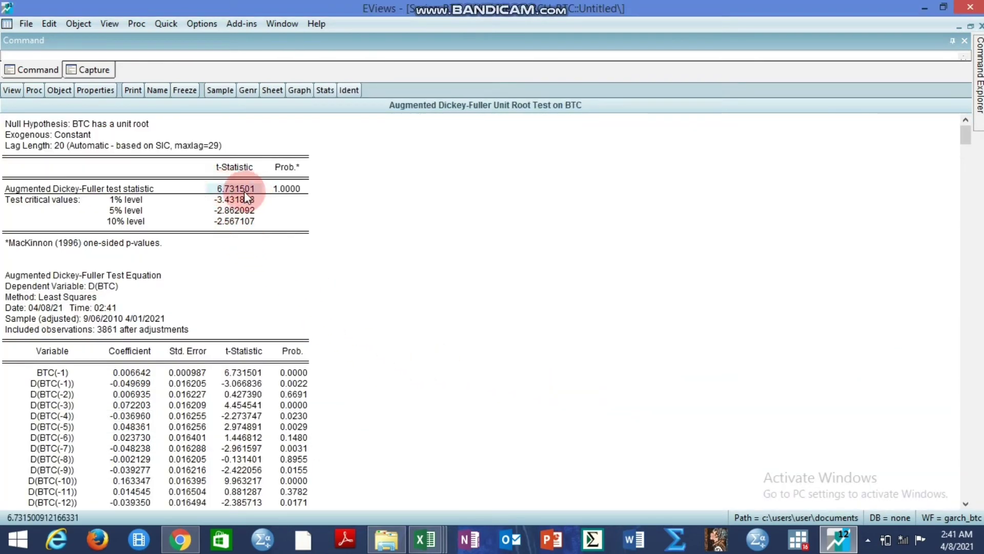
Step: Repeat the ADF test on btc's 1st difference (−13.12336, p=0.0000) and close results
left_click(12, 90)
mouse_move(67, 228)
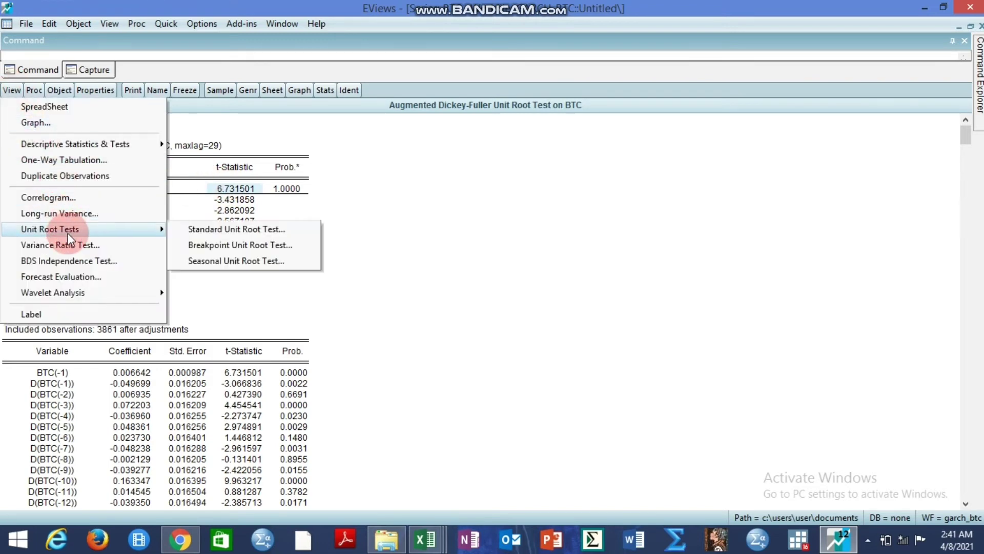
left_click(203, 234)
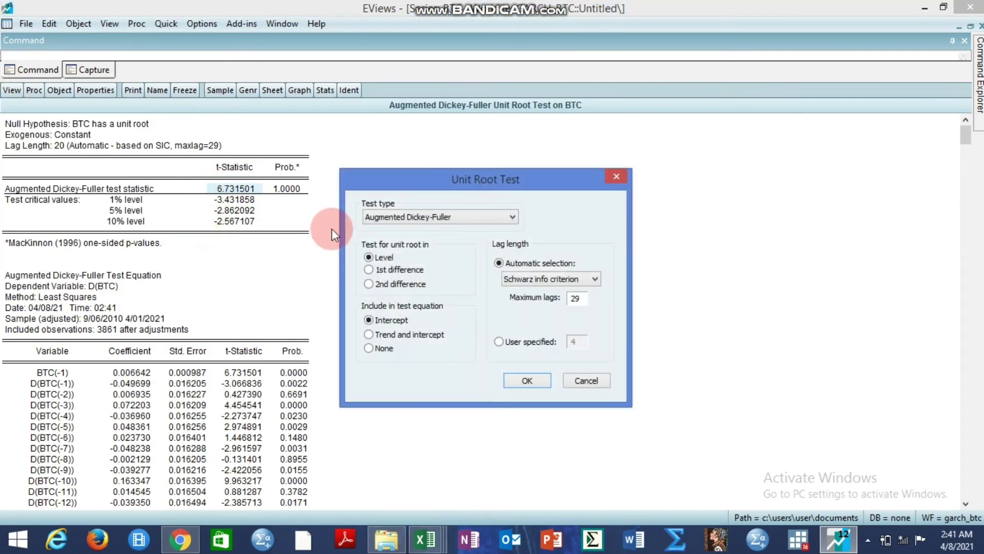
left_click(369, 268)
left_click(525, 379)
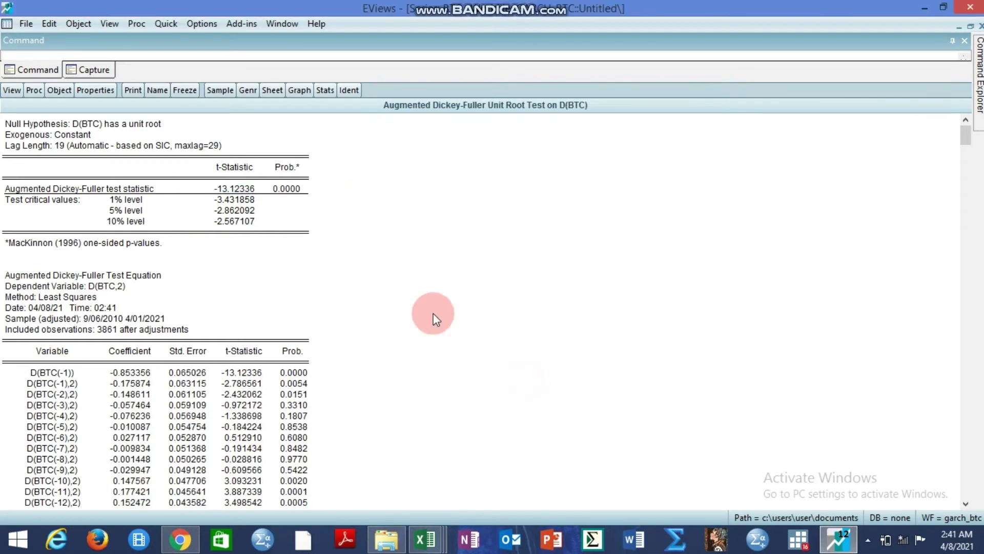
left_click(216, 190)
left_click(222, 189)
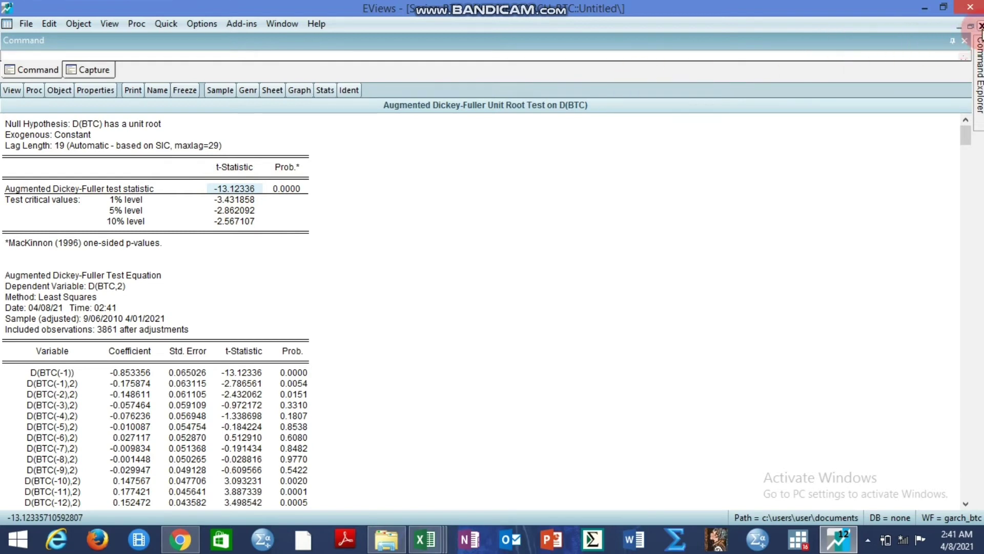
left_click(980, 26)
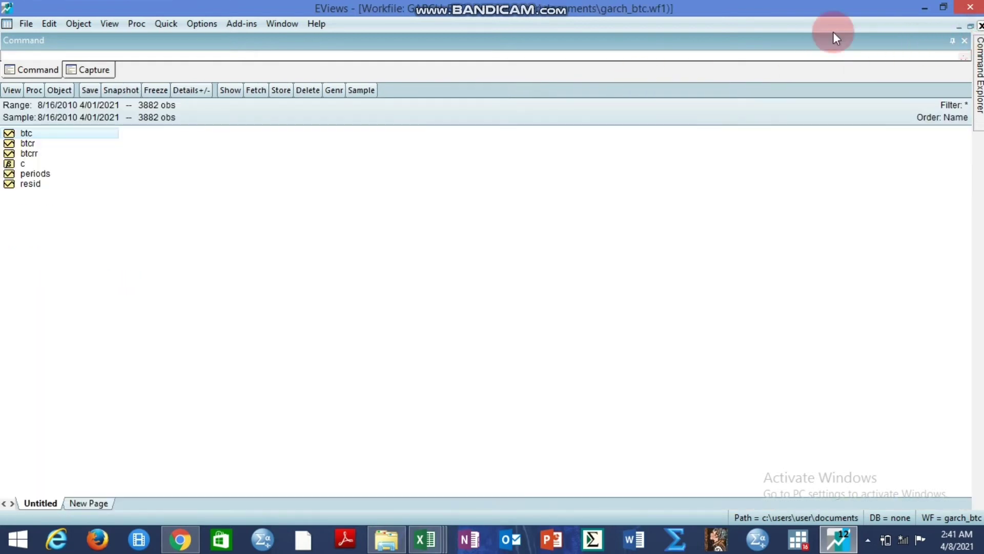
Step: ADF-test btcr in levels (t = −65.43886, p = 0.0001), then switch back to its spreadsheet
double_click(31, 145)
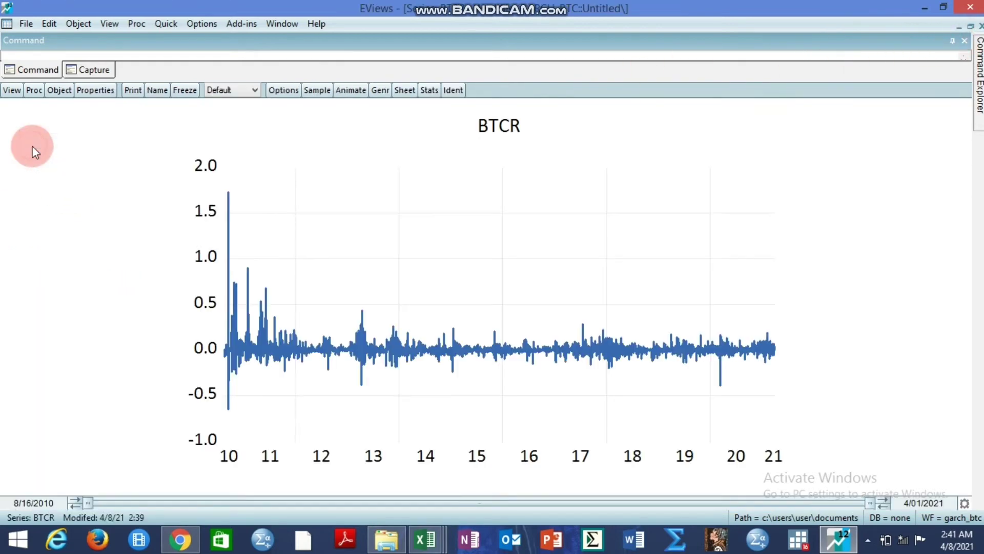
left_click(10, 91)
mouse_move(164, 231)
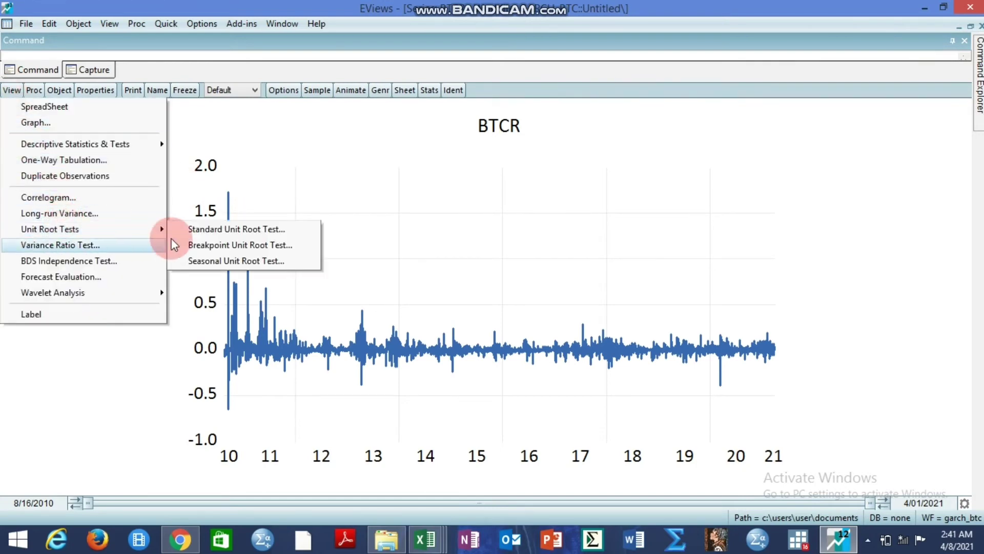
left_click(211, 227)
left_click(380, 257)
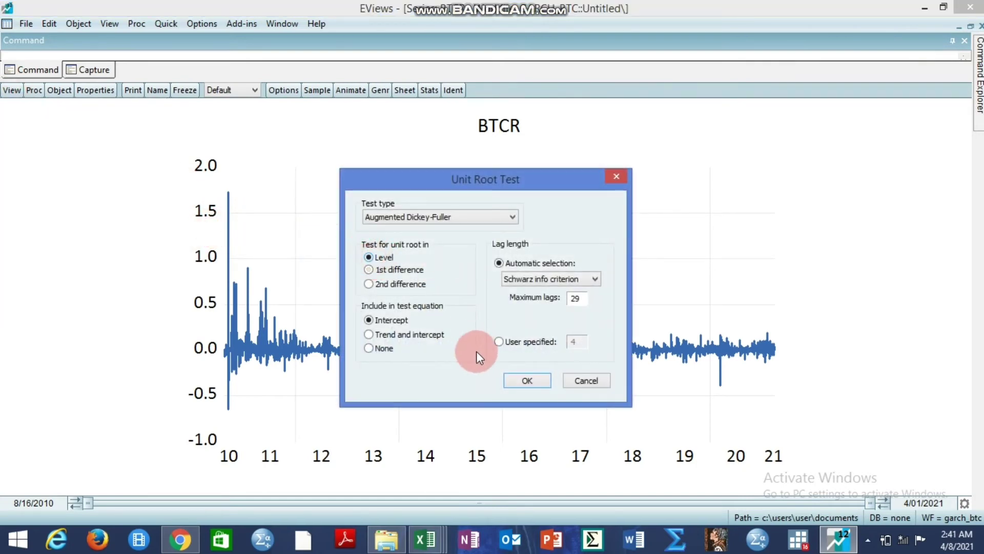
left_click(523, 388)
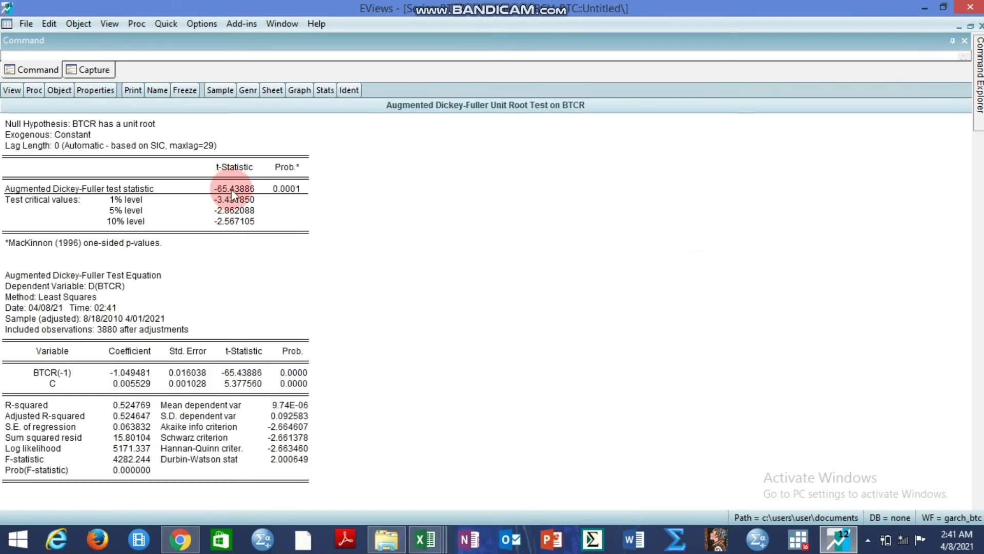
left_click(232, 189)
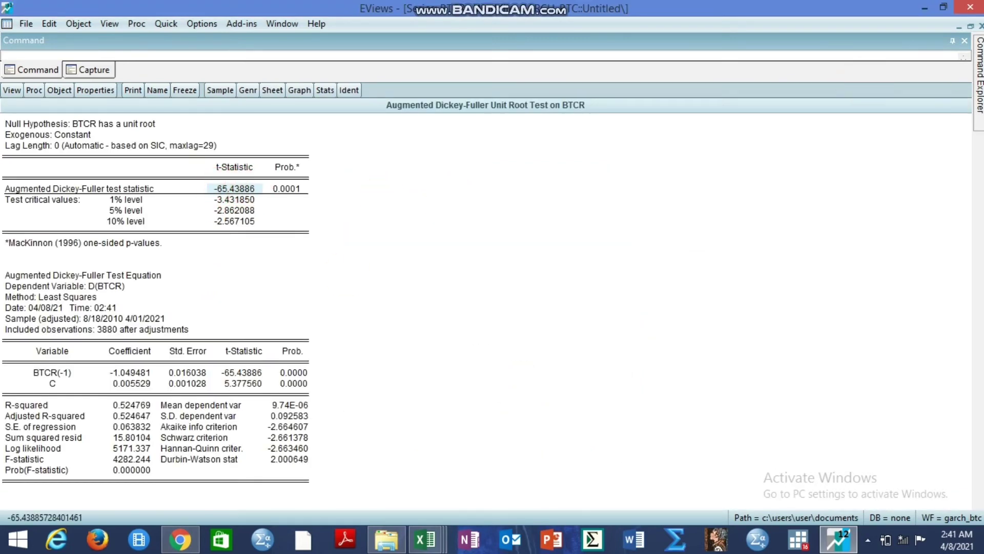
left_click(17, 88)
left_click(40, 103)
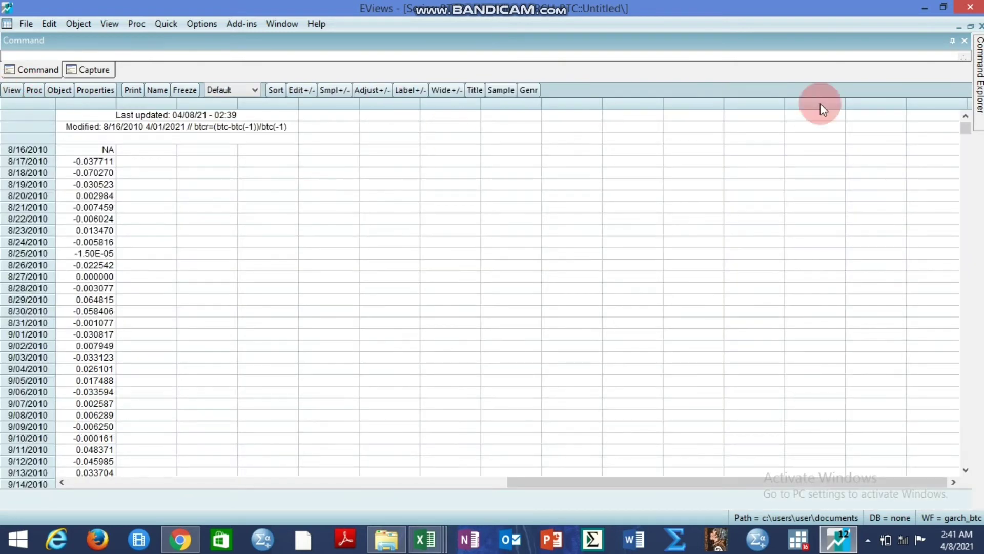
Step: Close the btcr window, select btcr in the workfile, then deselect it
left_click(981, 26)
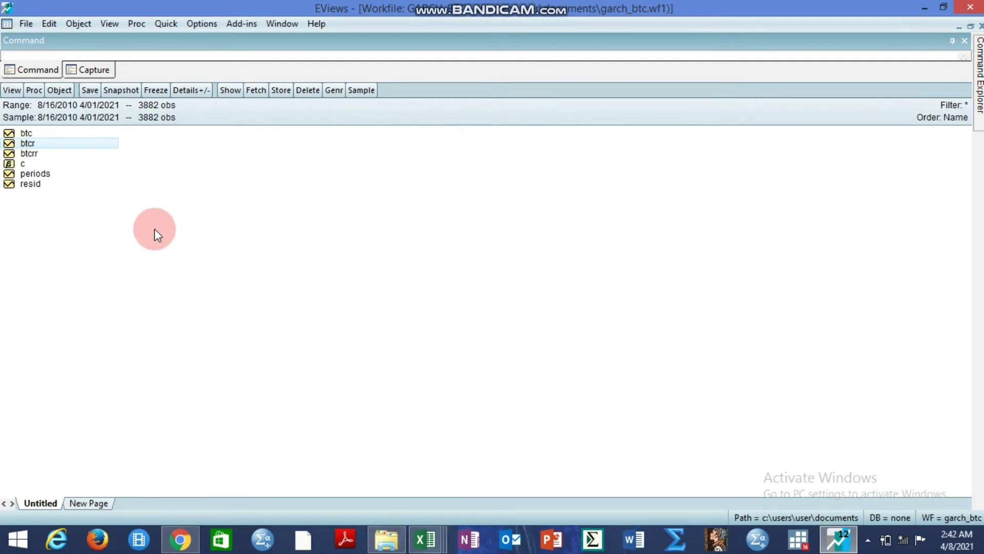
left_click(65, 147)
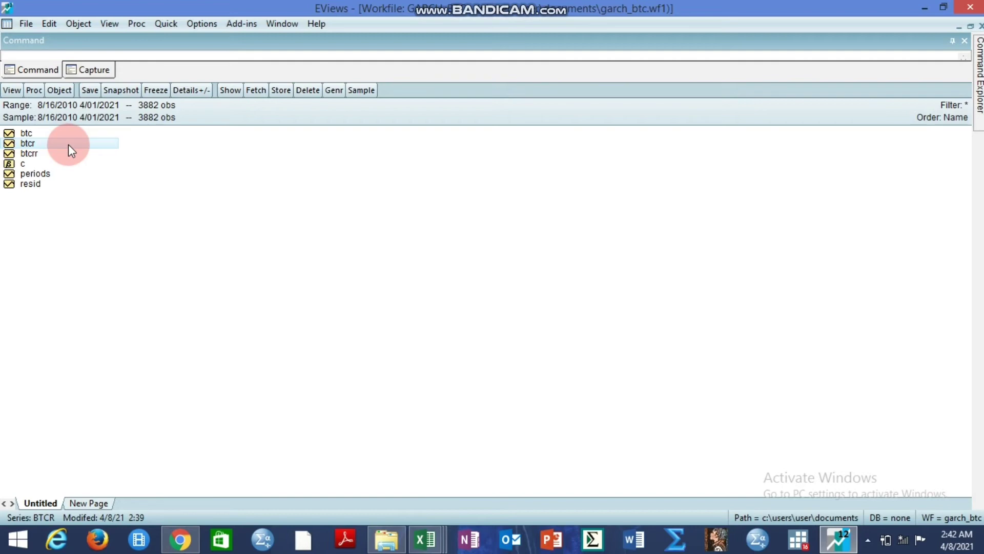
left_click(140, 126)
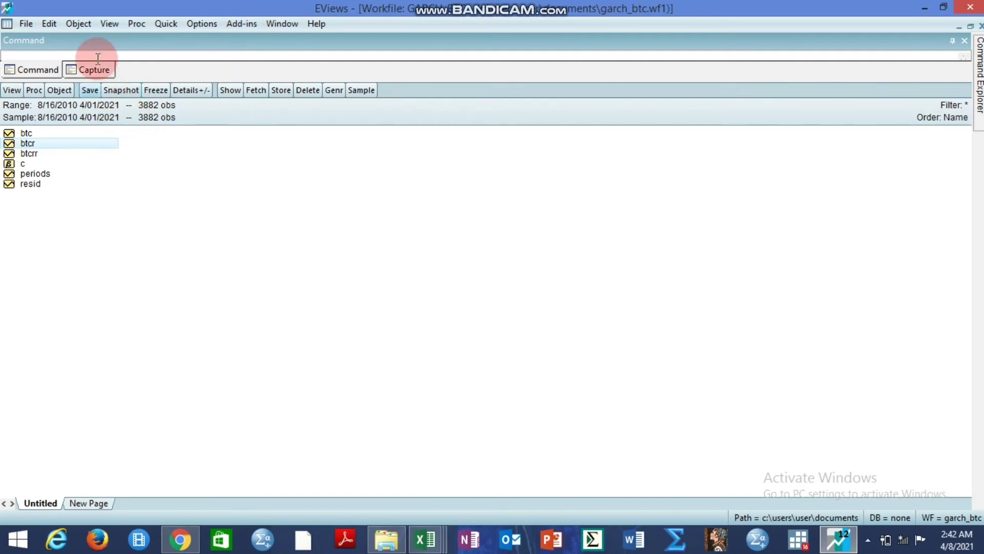
Step: Start a new least-squares equation specified as btcr c btcr(-1)
left_click(165, 24)
left_click(205, 158)
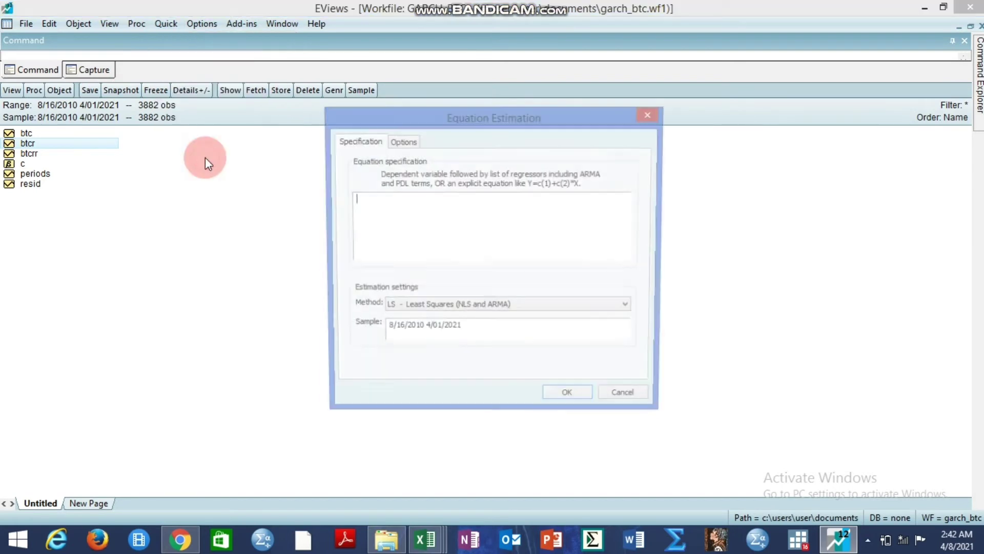
type("btcr")
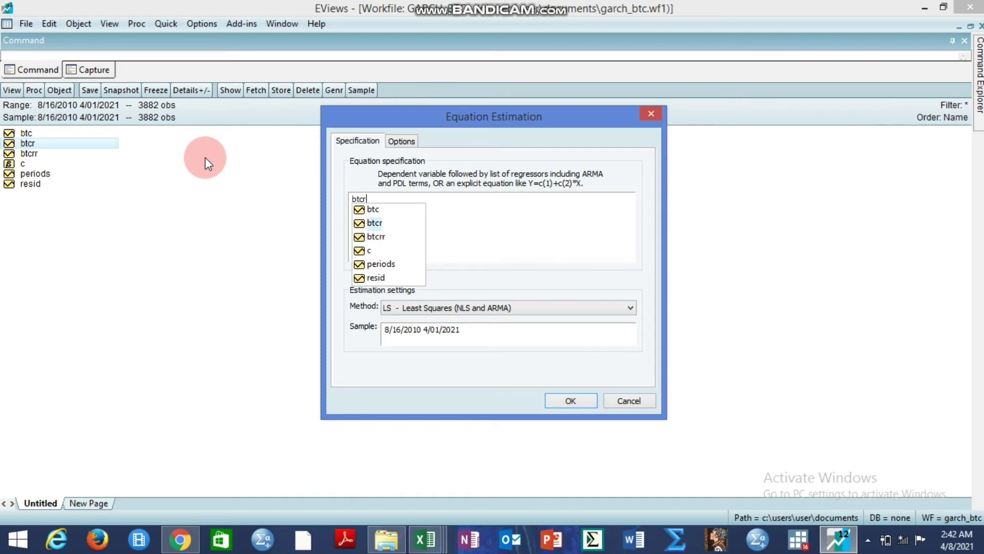
type(" c btcr")
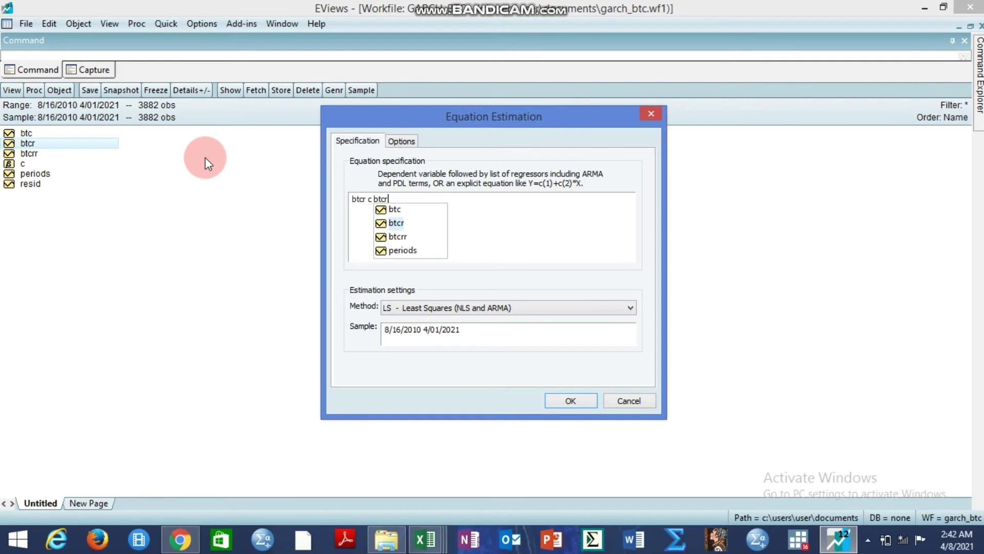
type("(-1)")
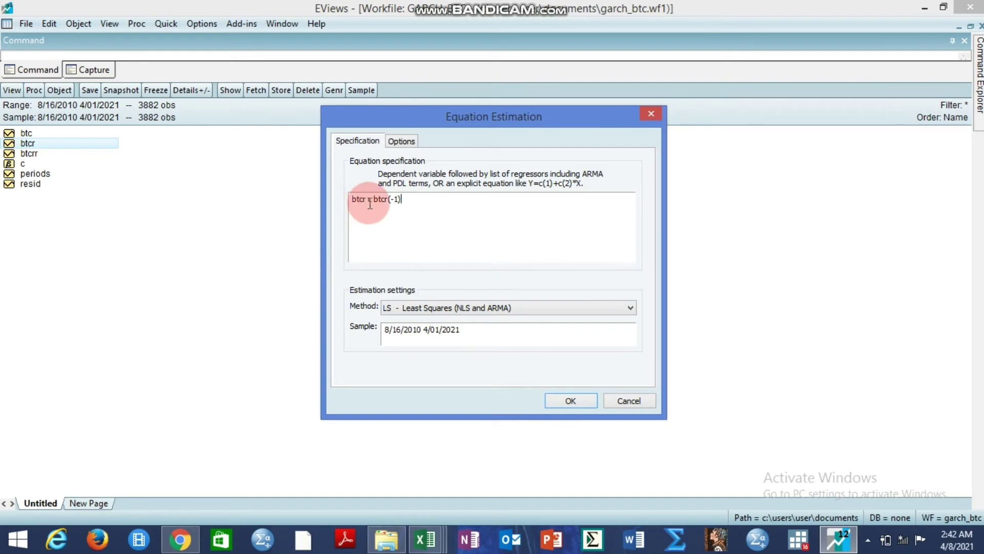
Step: Estimate btcr c btcr(-1) by least squares, then run an ARCH heteroskedasticity test with 1 lag
left_click(569, 401)
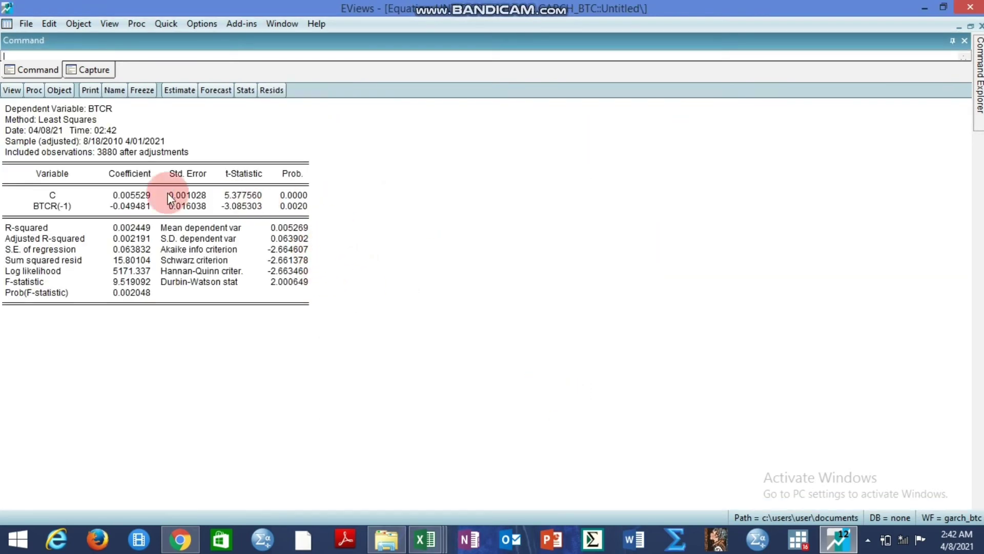
left_click(11, 91)
mouse_move(82, 241)
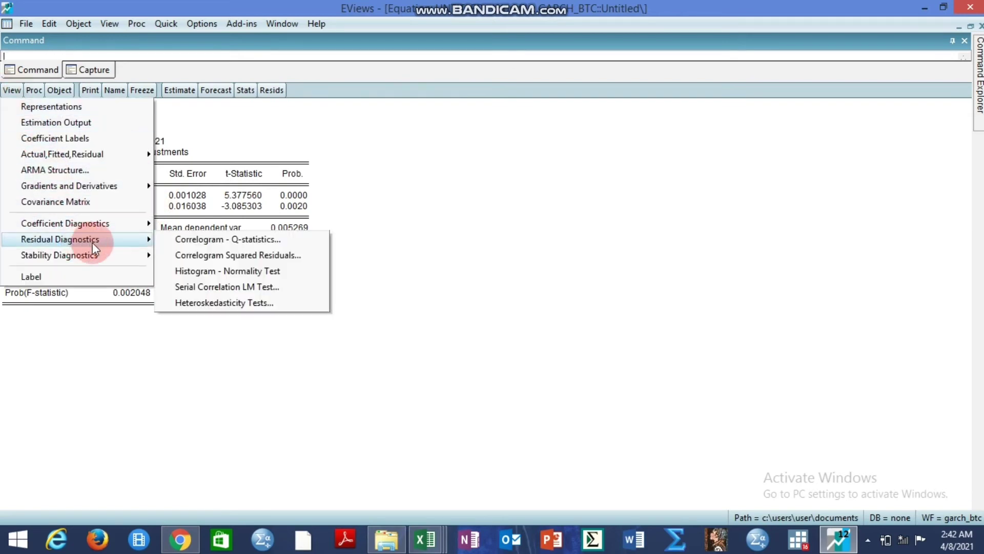
left_click(206, 301)
left_click(386, 251)
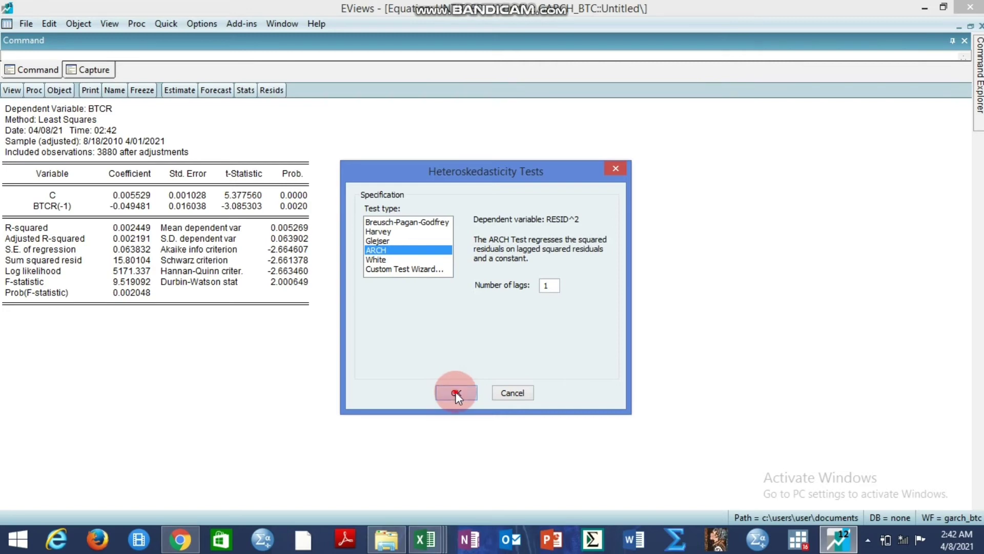
left_click(455, 392)
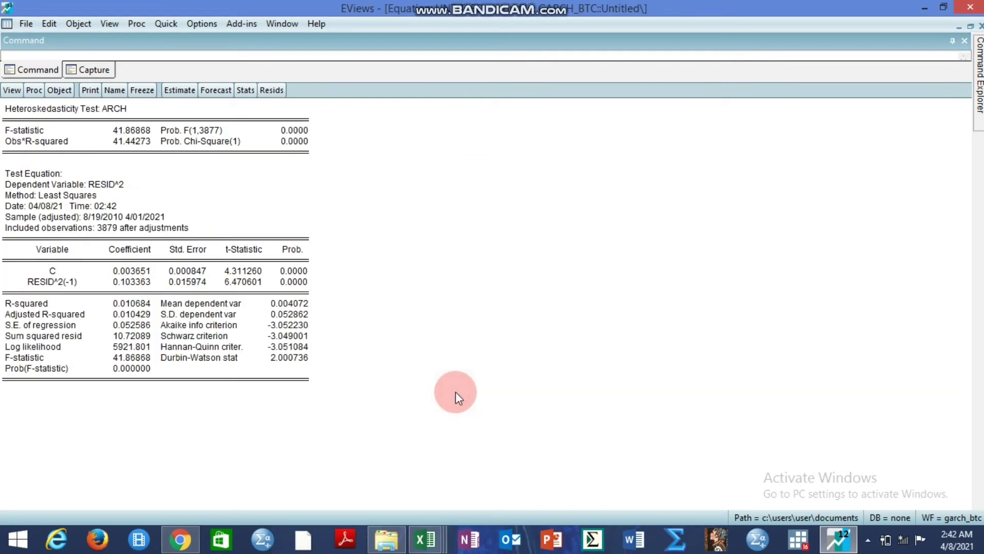
left_click(295, 128)
left_click(297, 137)
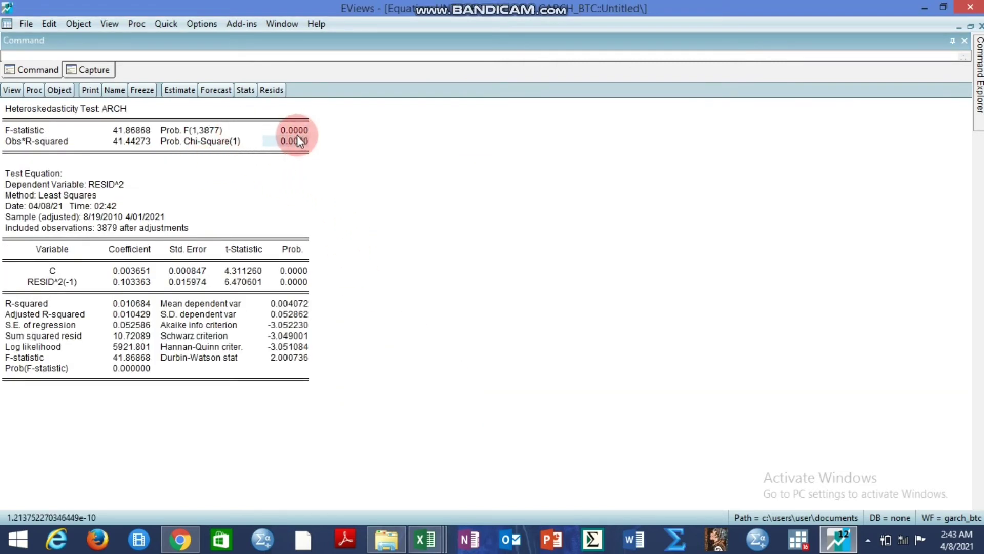
left_click(297, 130)
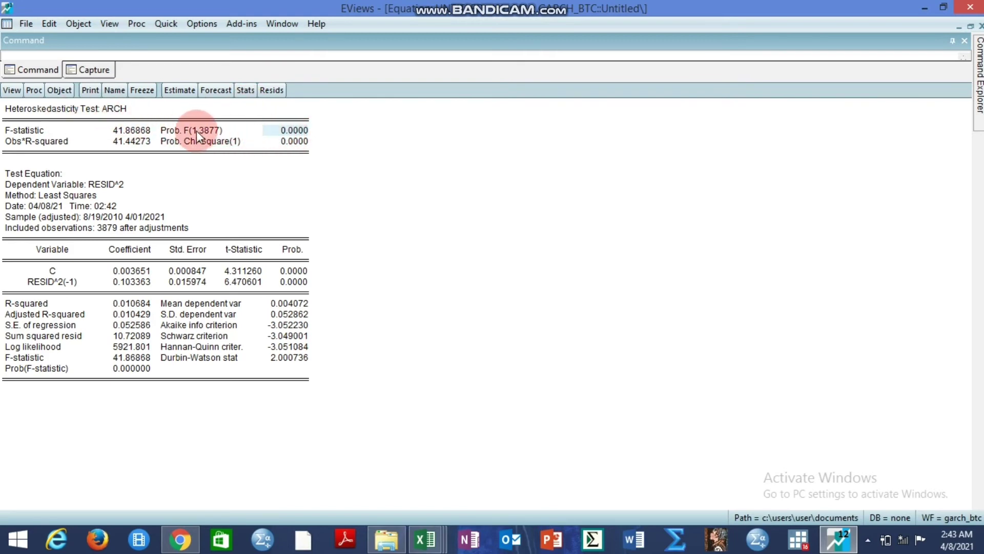
left_click(133, 131)
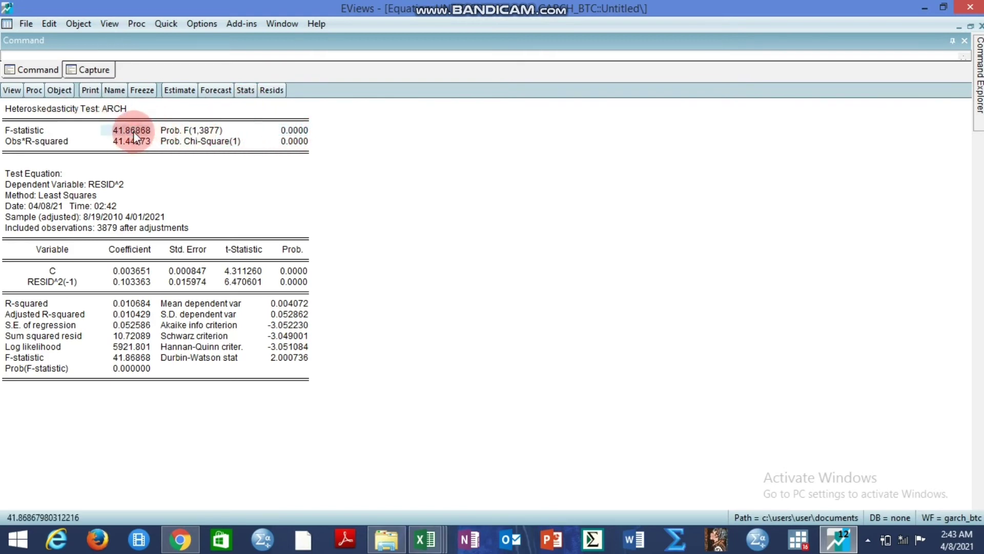
left_click(236, 128)
left_click(289, 130)
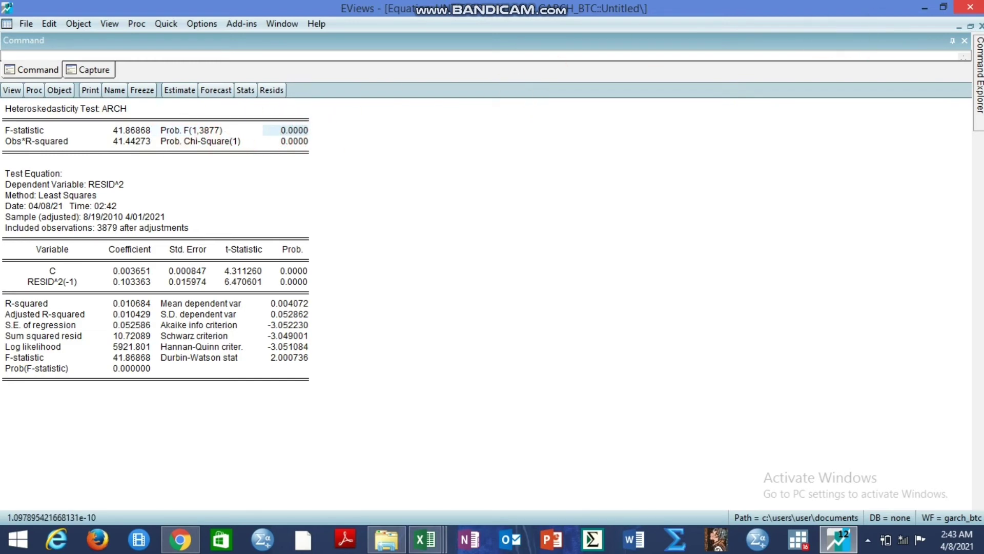
Step: Respecify the btcr equation with the ARCH method, ARCH order 1 and GARCH order 1
left_click(184, 91)
left_click_drag(459, 148, 453, 100)
left_click(487, 283)
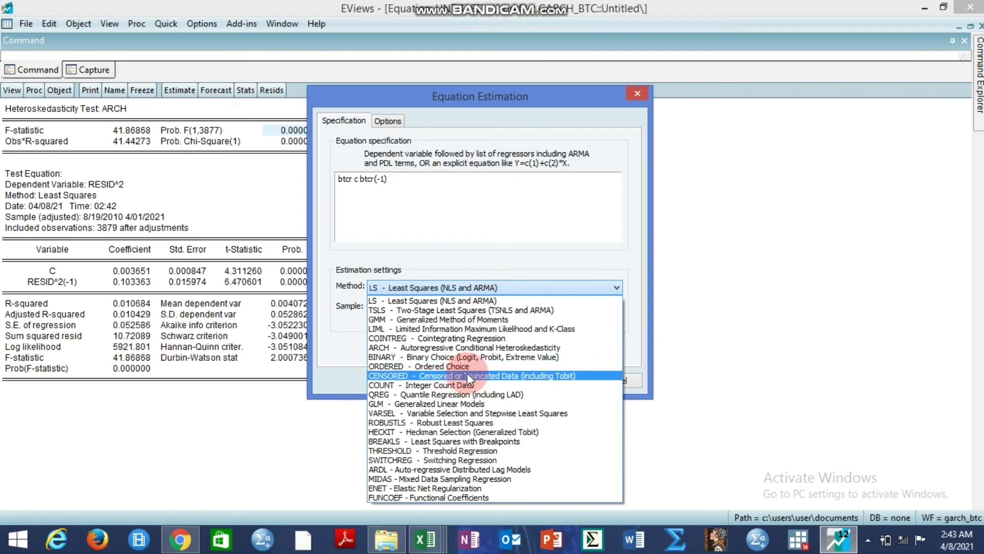
left_click(463, 347)
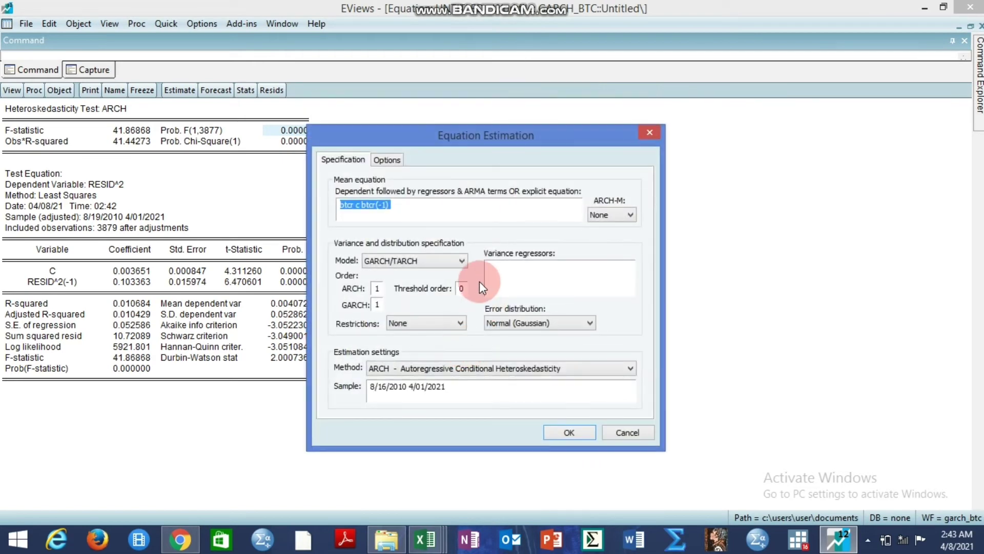
left_click(465, 365)
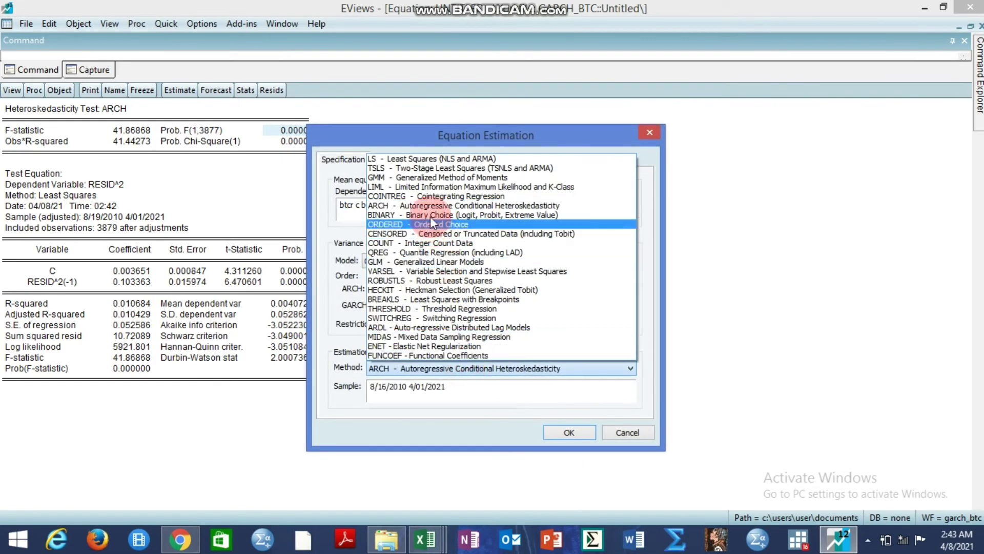
left_click(429, 206)
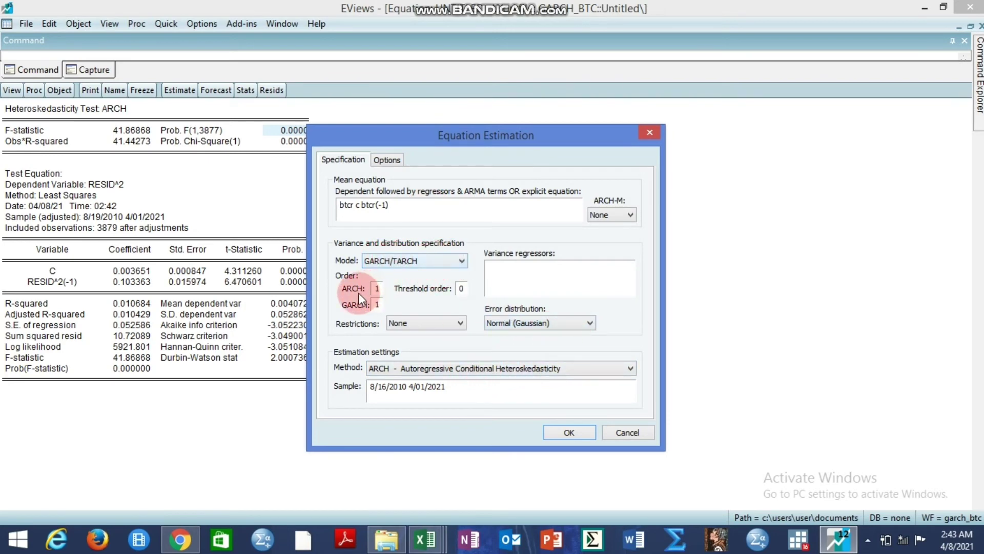
left_click(371, 289)
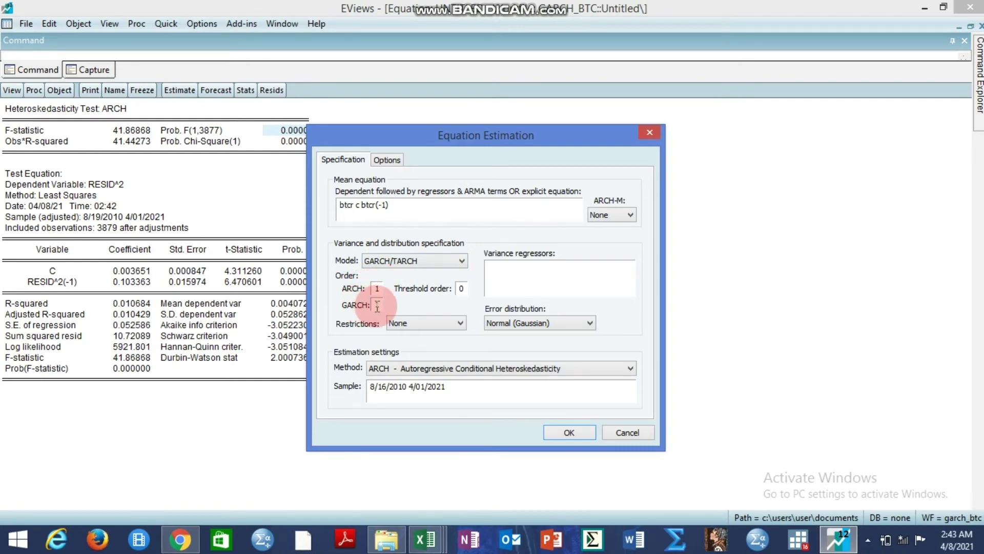
left_click(381, 305)
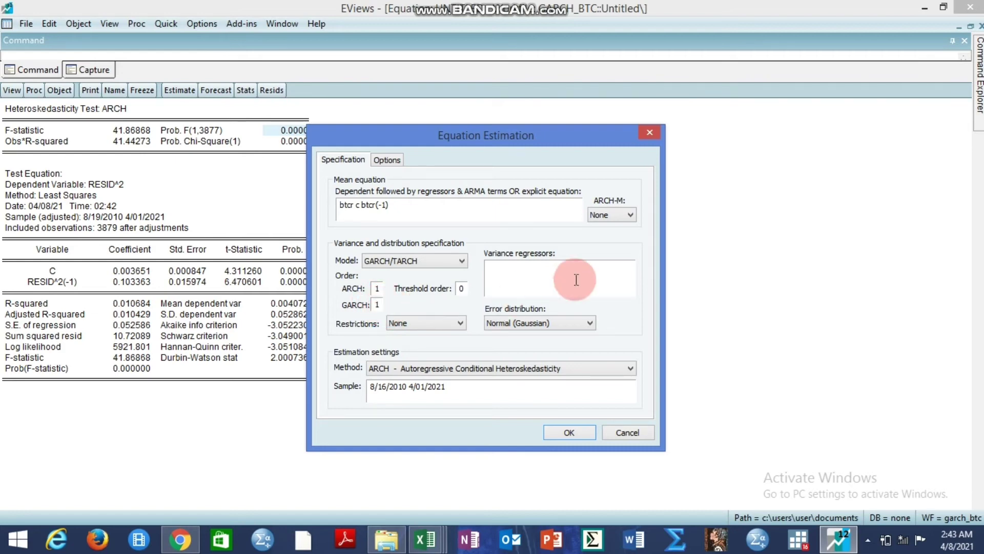
Step: Set the optimization method to EViews legacy and estimate the GARCH(1,1) model
left_click(383, 163)
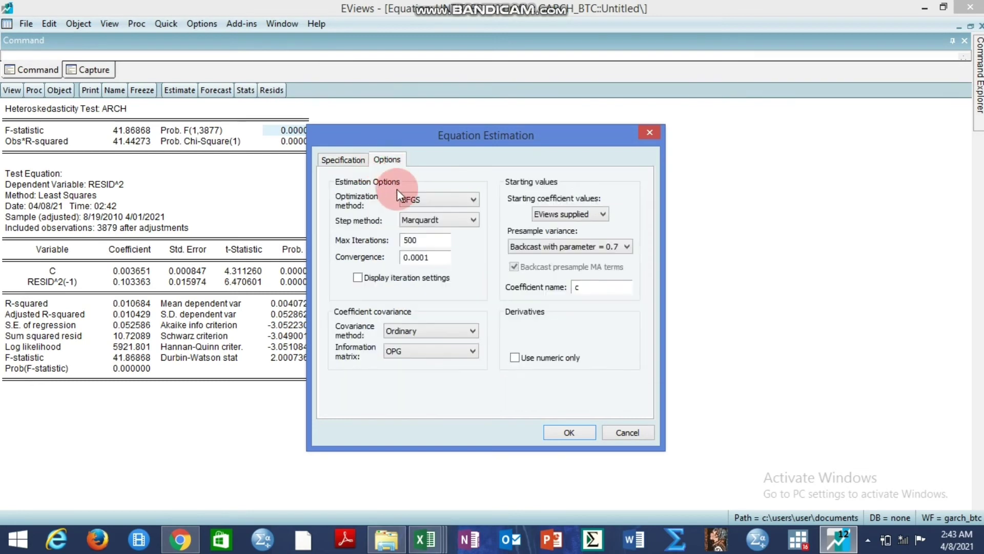
left_click(413, 201)
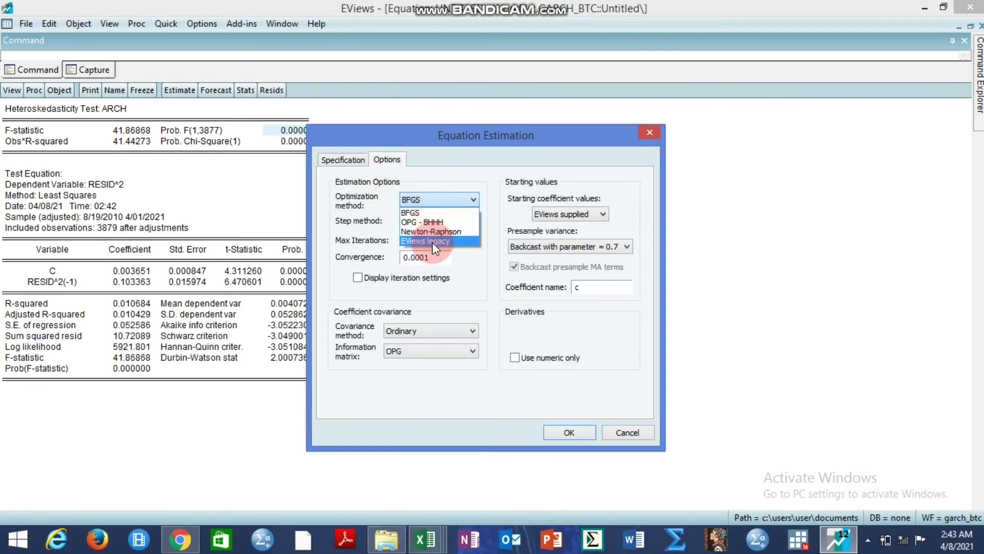
left_click(433, 242)
left_click(346, 161)
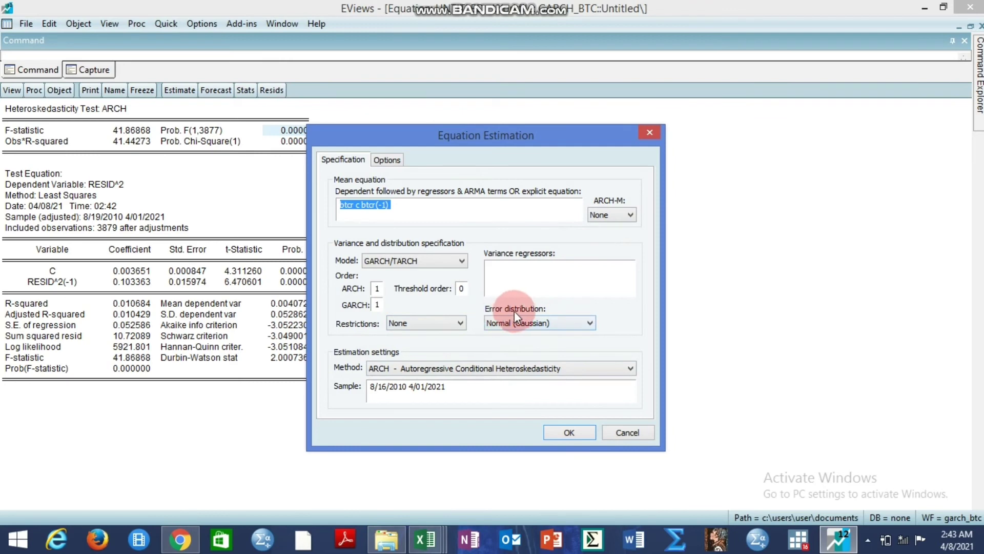
left_click(565, 432)
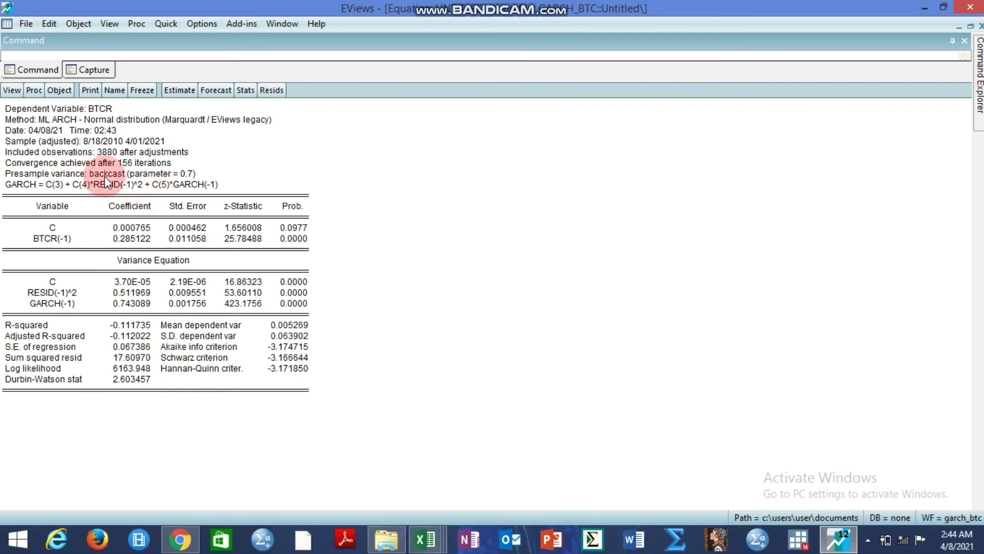
left_click_drag(63, 239, 92, 239)
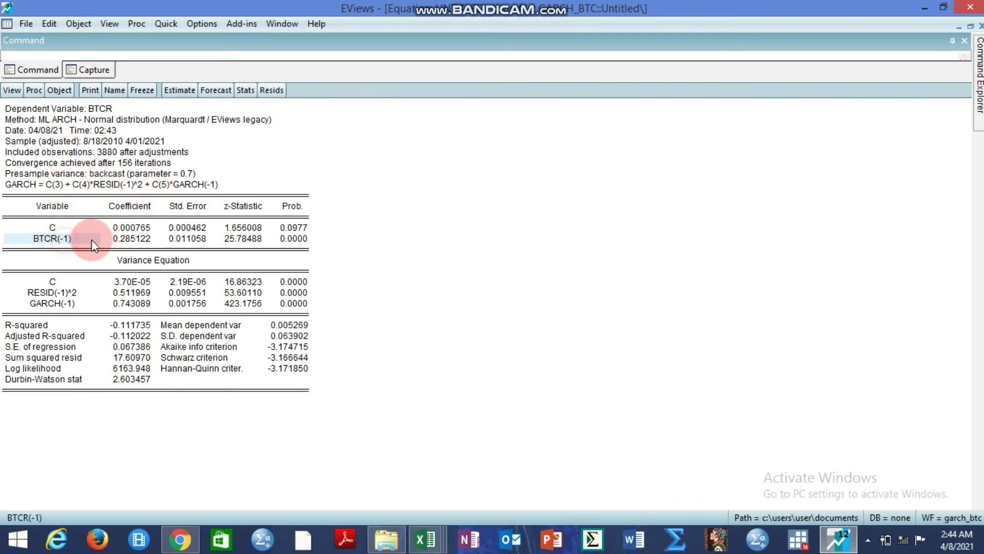
left_click(133, 242)
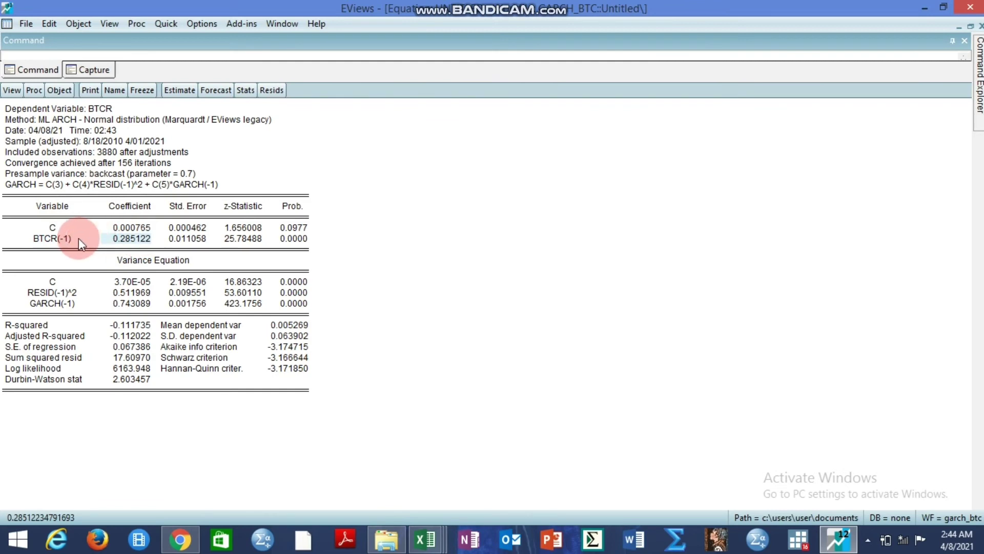
left_click(57, 240)
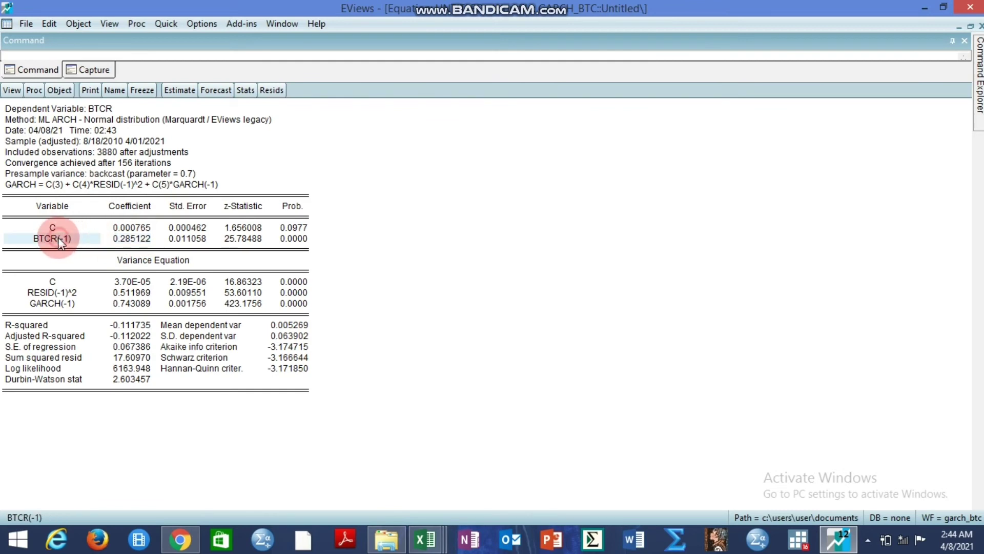
left_click(129, 238)
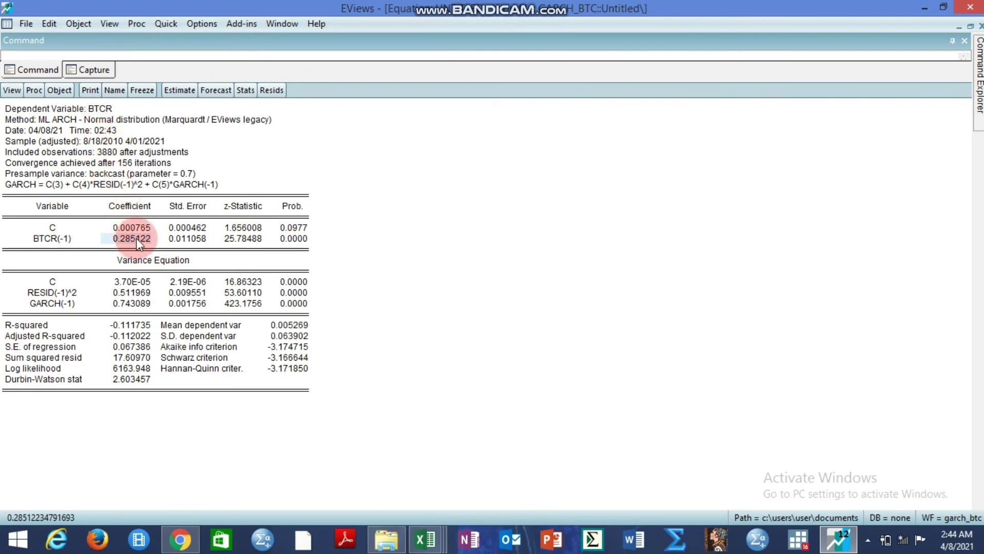
left_click(111, 302)
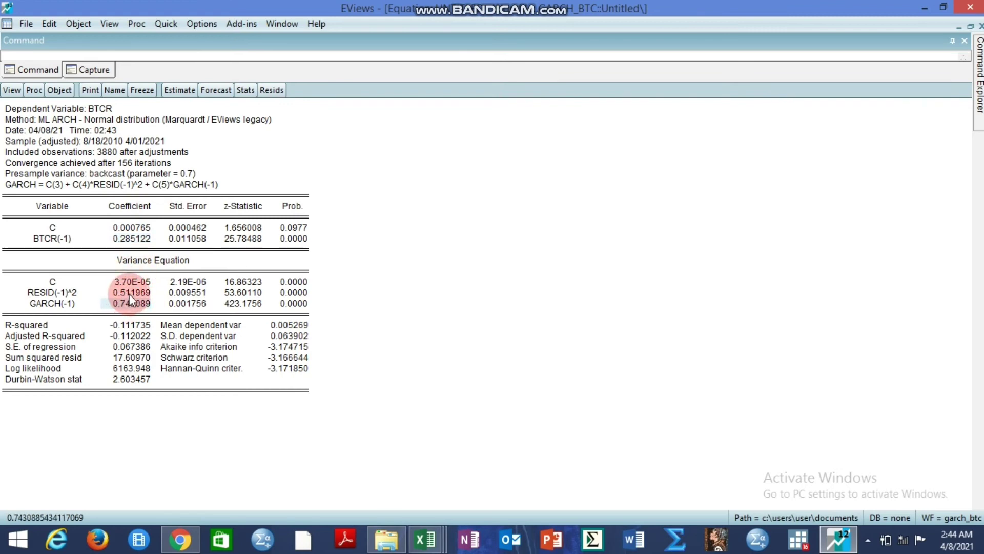
left_click(137, 293)
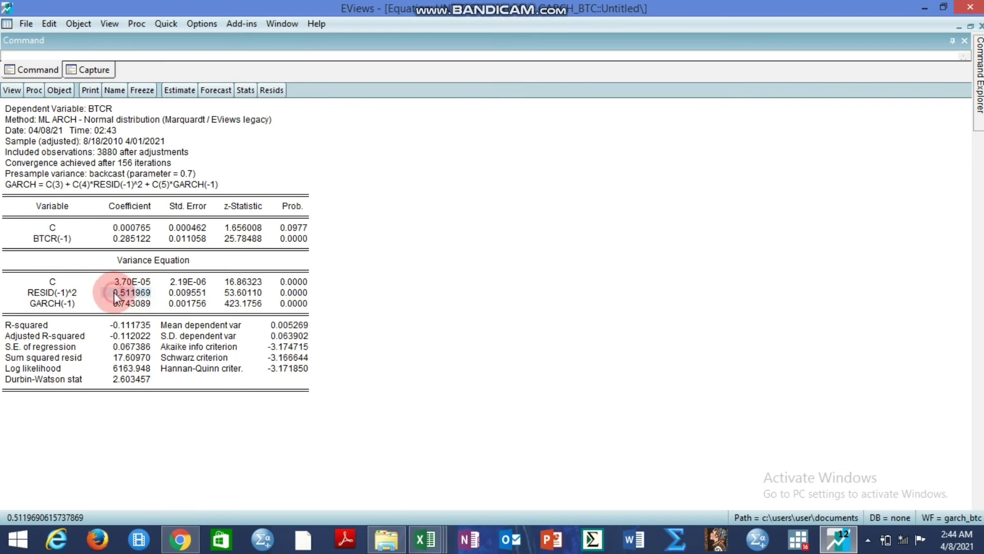
Step: Compare the RESID(-1)^2 coefficient 0.511969 with GARCH(-1) 0.743089, then open the equation's Proc menu
left_click(68, 293)
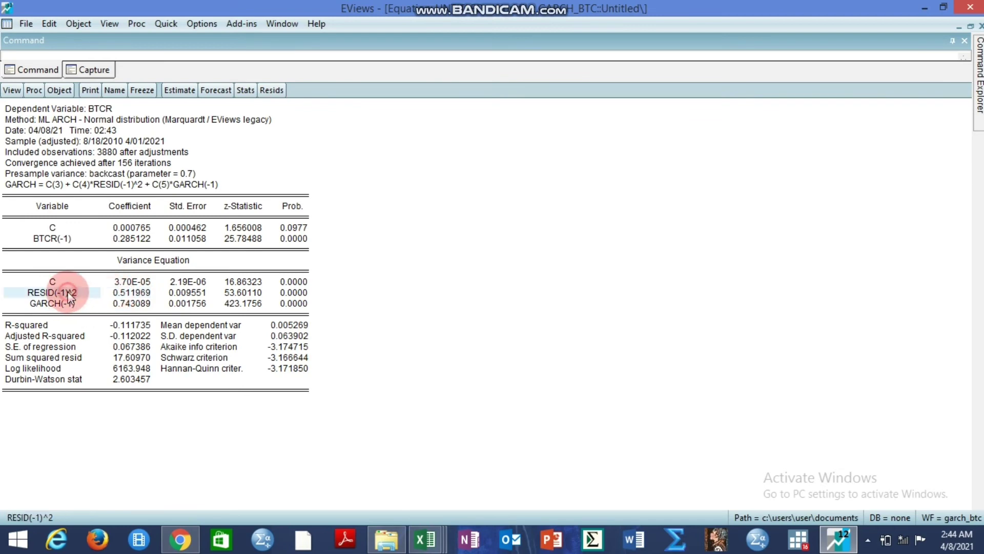
left_click(120, 296)
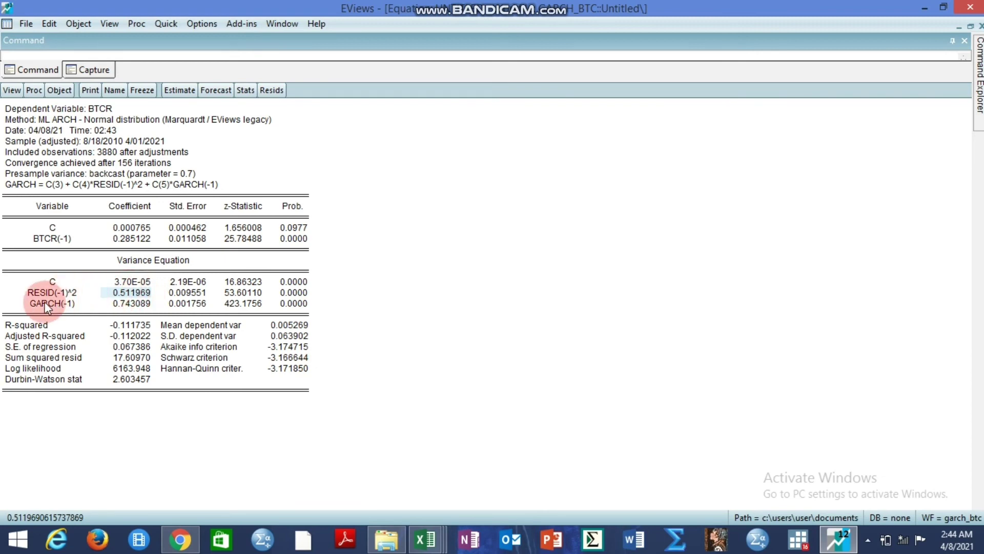
left_click(47, 306)
left_click(129, 303)
left_click(128, 294)
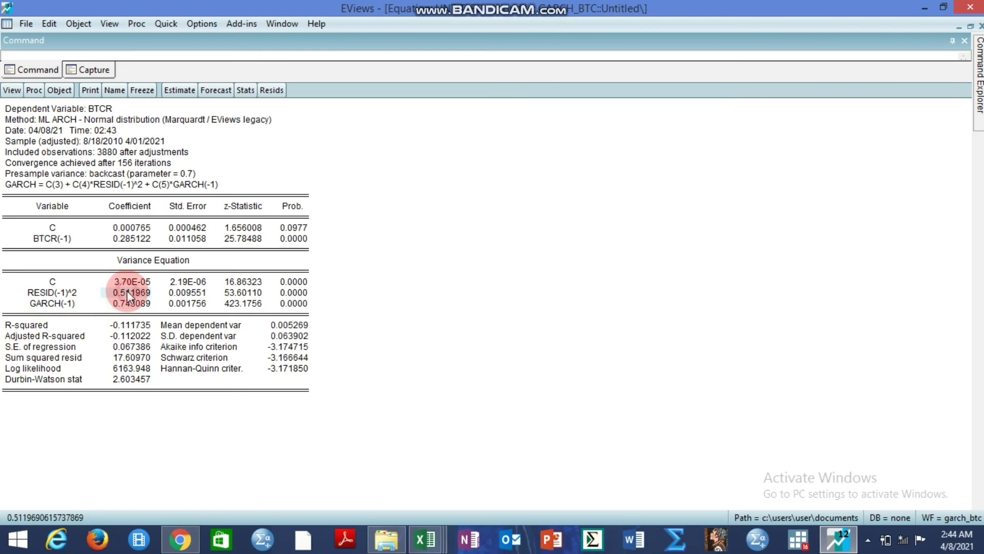
left_click(130, 304)
left_click(125, 294)
left_click(124, 300)
left_click(124, 293)
left_click(125, 303)
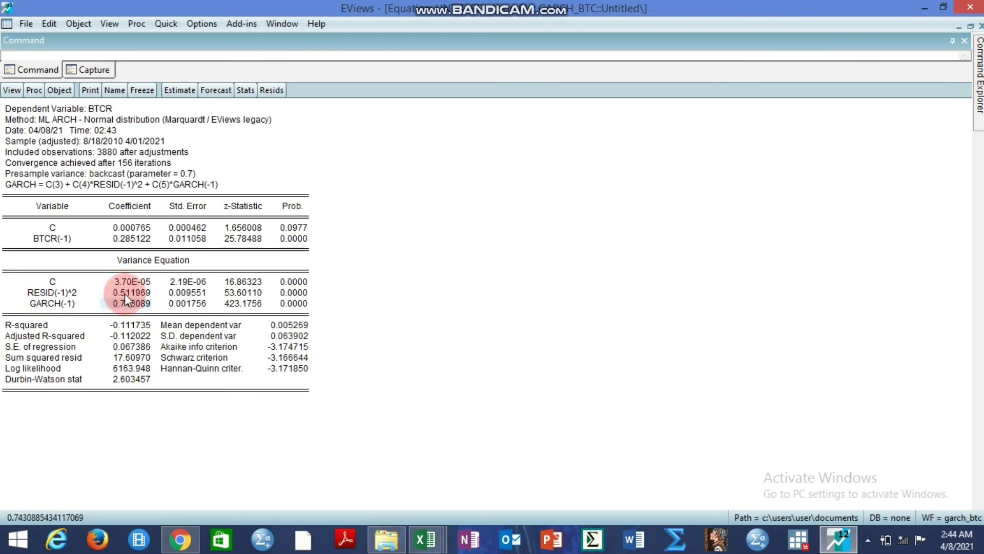
left_click(125, 293)
left_click(126, 303)
left_click(124, 293)
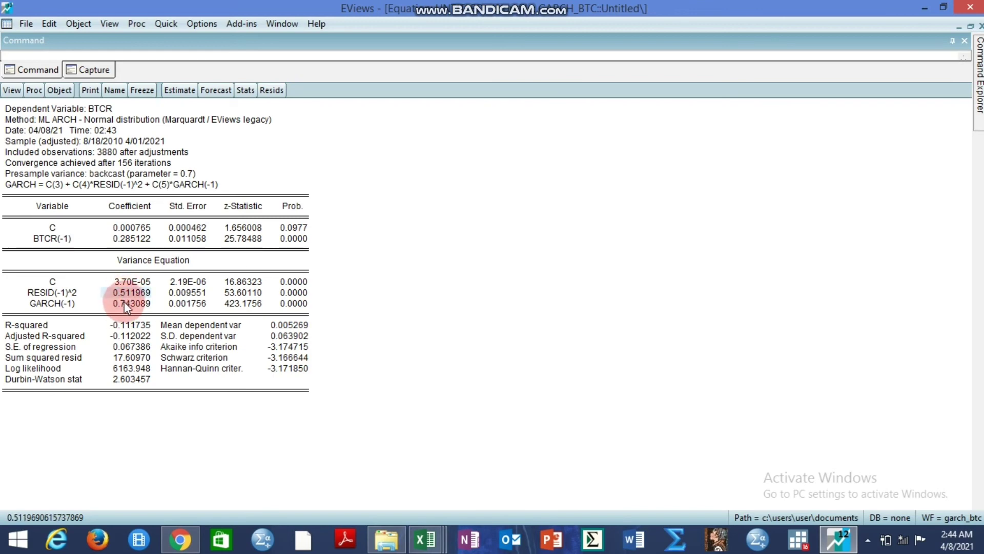
left_click(126, 303)
left_click(124, 294)
left_click(126, 302)
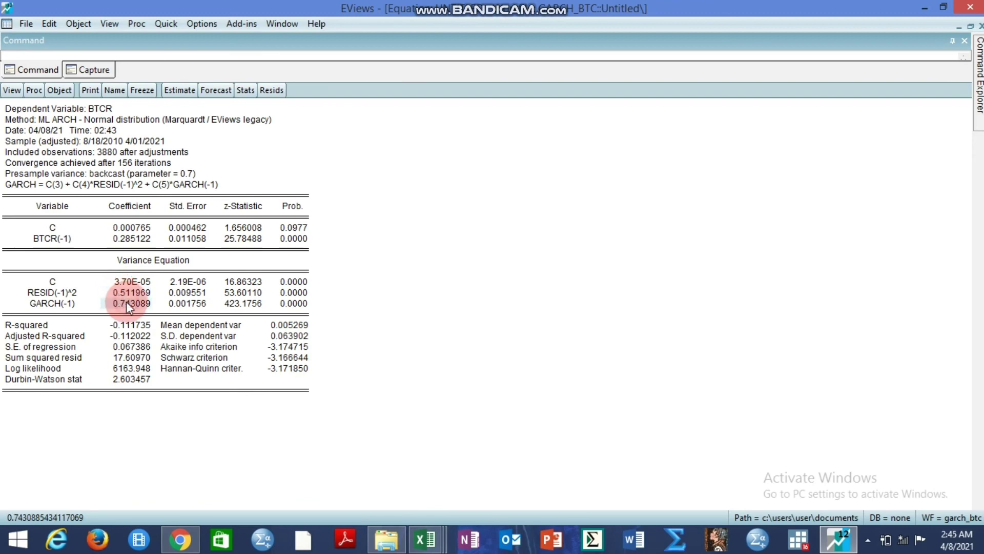
left_click(123, 293)
left_click(123, 304)
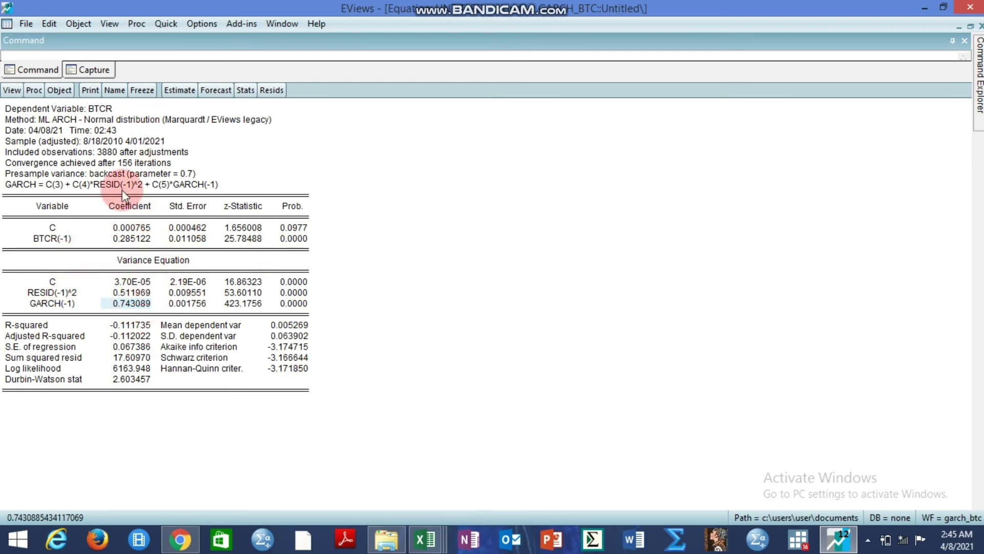
left_click(34, 90)
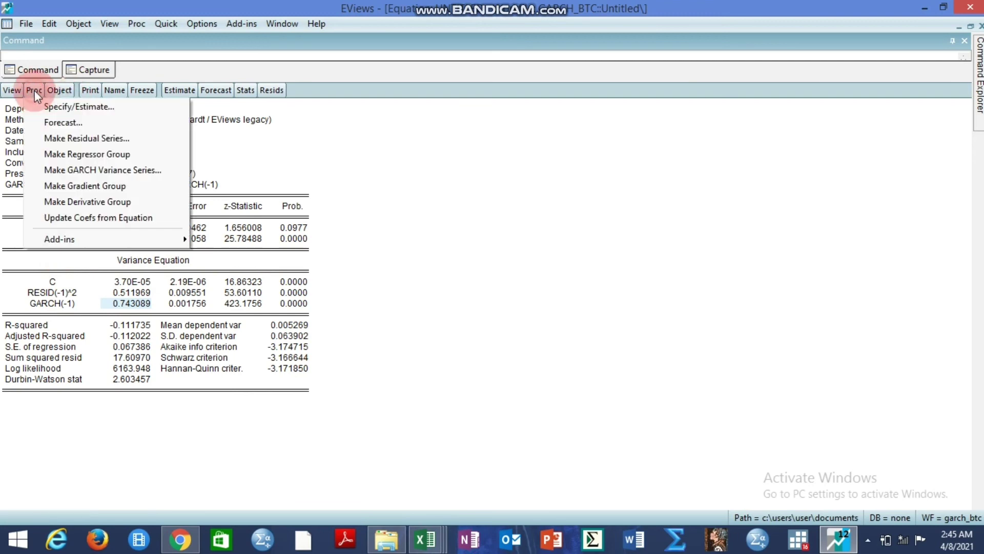
Step: Make a GARCH conditional variance series named btcrvol from the equation
left_click(140, 170)
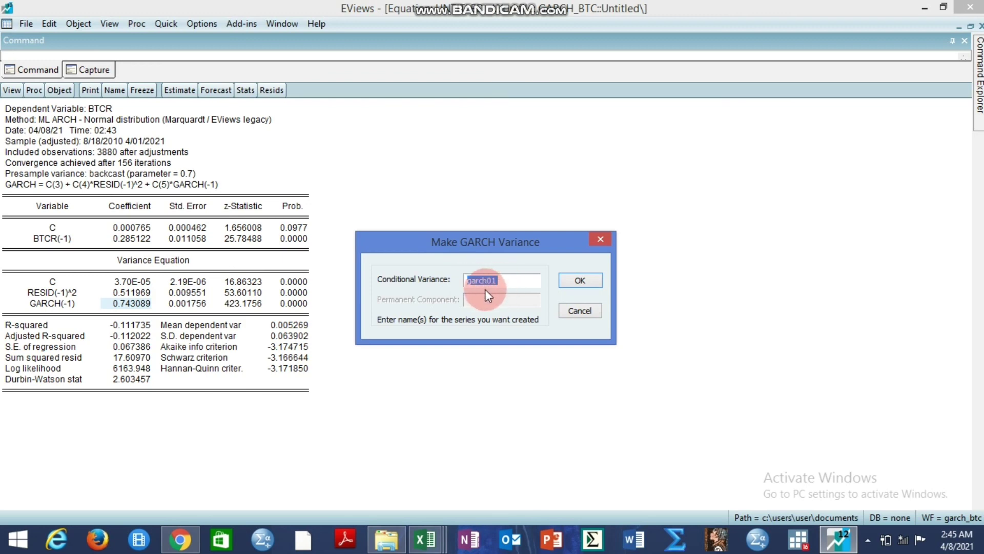
type("btcr")
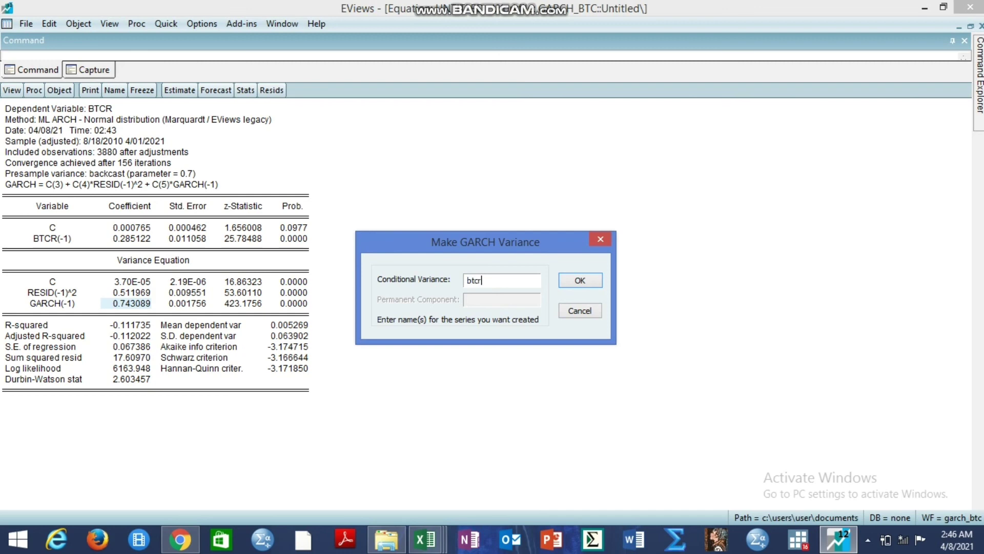
type("vol")
left_click(637, 290)
left_click(486, 284)
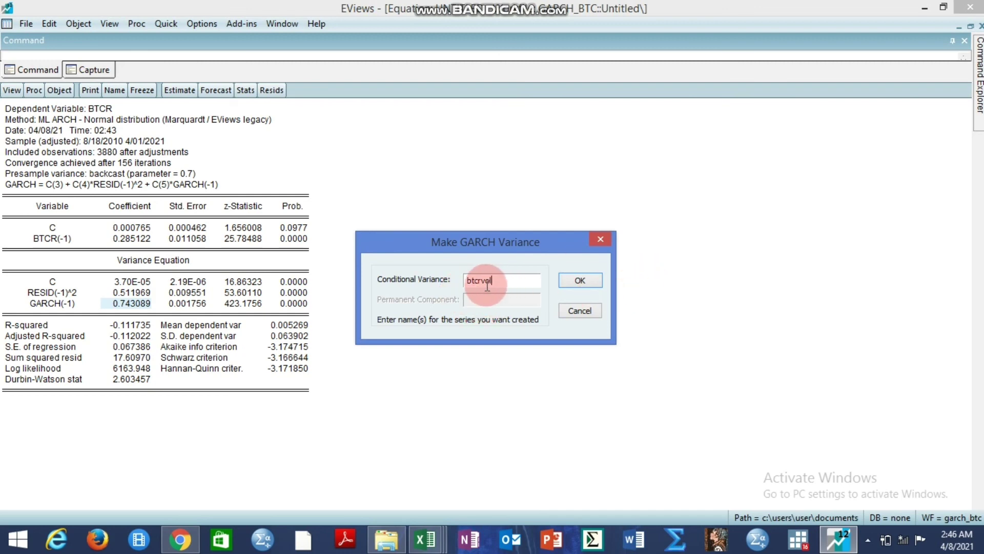
left_click(584, 282)
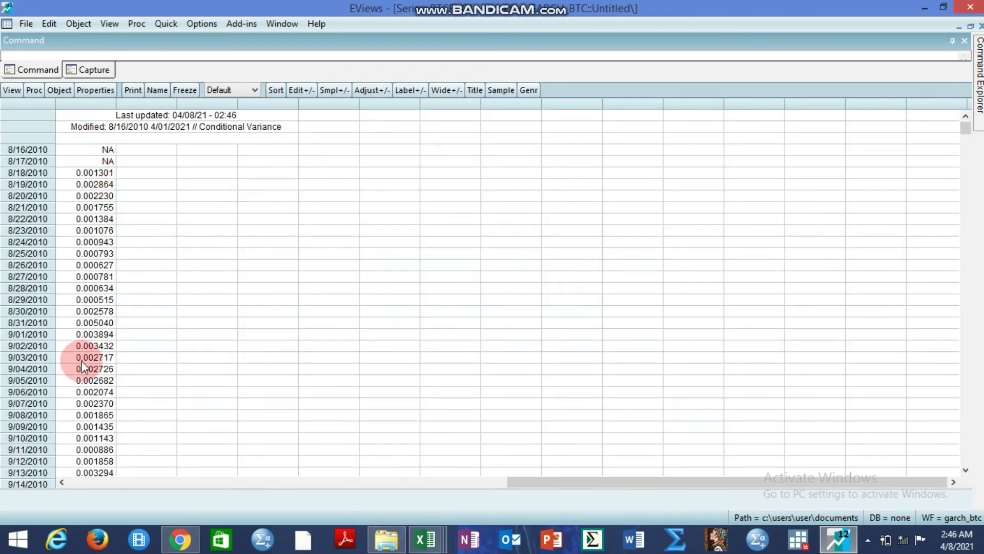
left_click_drag(978, 148, 965, 443)
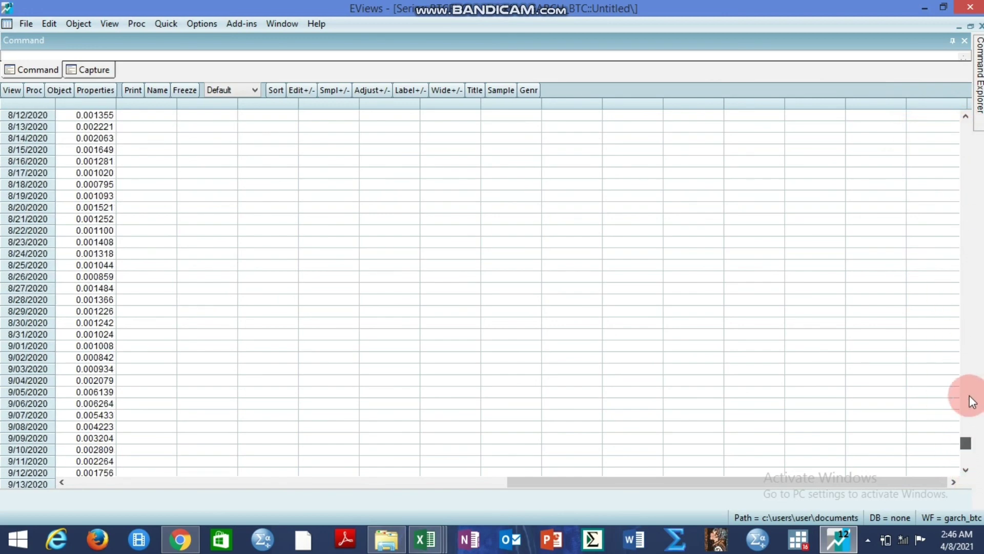
left_click_drag(971, 401, 966, 118)
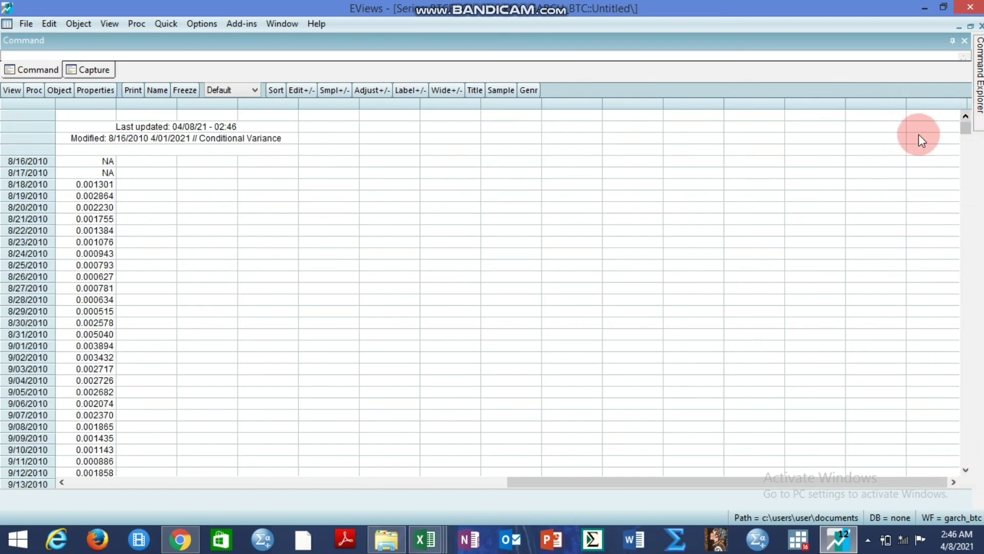
left_click(967, 133)
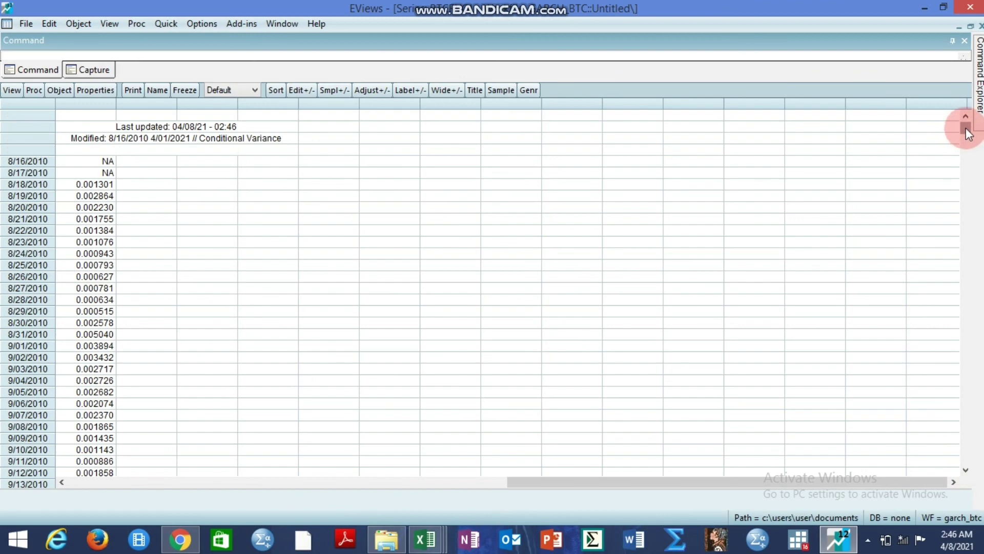
mouse_move(966, 128)
left_mouse_down()
mouse_move(969, 462)
mouse_move(955, 167)
mouse_move(968, 127)
left_mouse_up()
Step: Close the btcrvol series, save the equation as eq02, and return to the garch_btc workfile
mouse_move(966, 132)
left_mouse_down()
mouse_move(968, 479)
mouse_move(955, 339)
mouse_move(954, 132)
mouse_move(969, 125)
left_mouse_up()
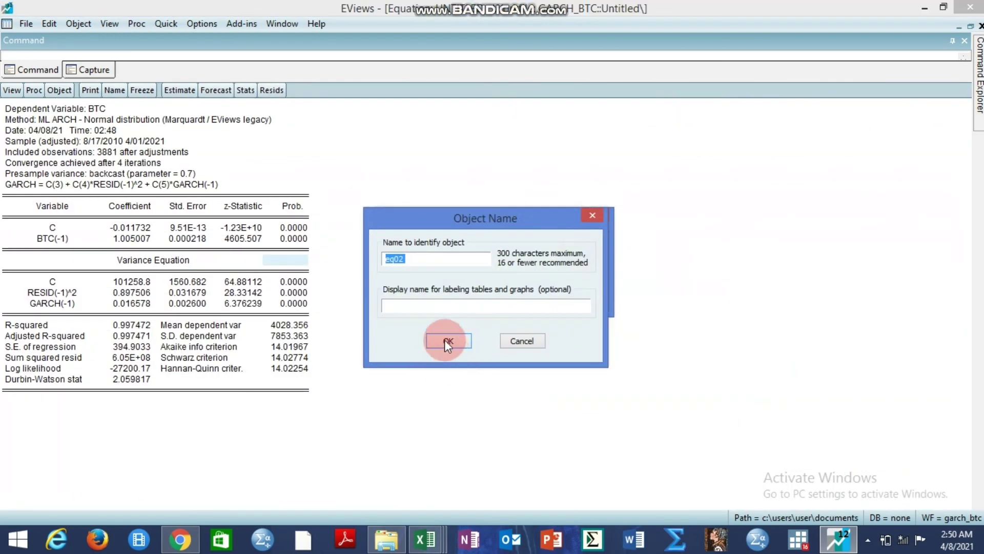
left_click(445, 340)
left_click(834, 158)
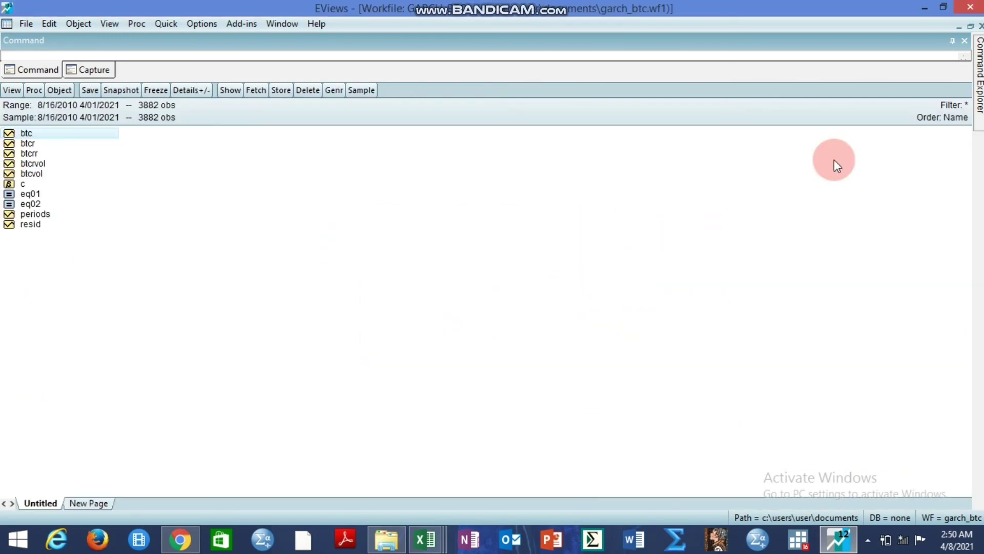
left_click(171, 179)
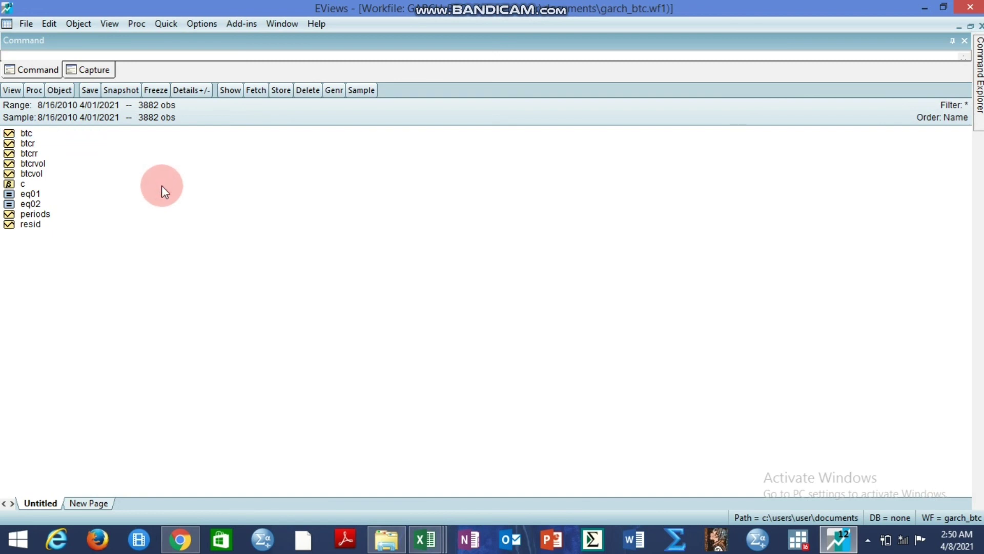